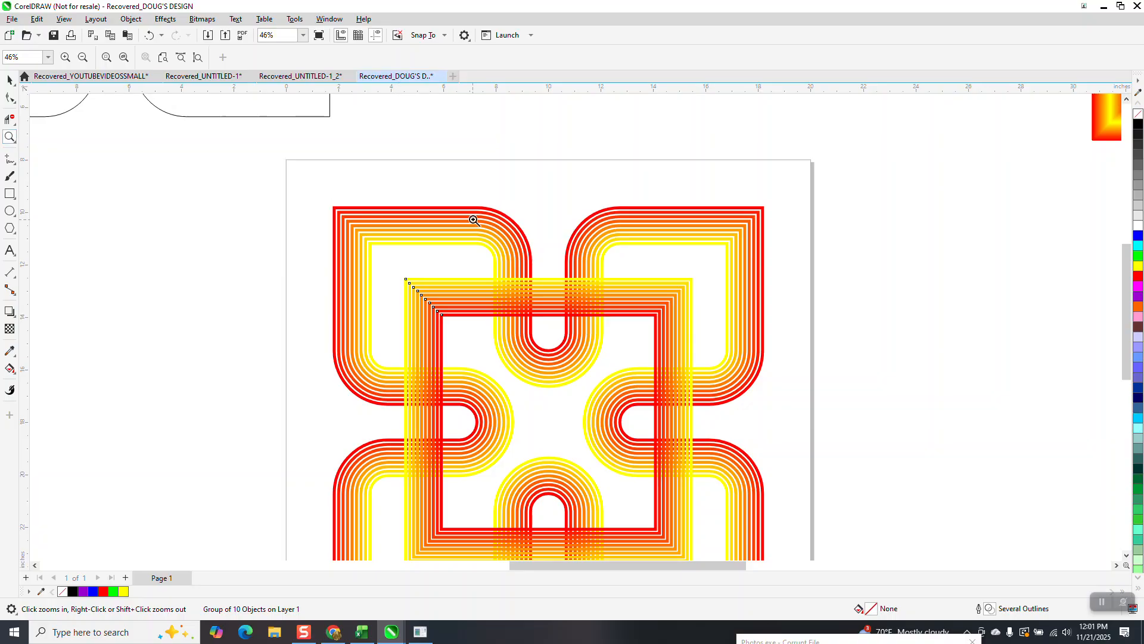
Step: Draw a rectangle about 1.51 by 1.47 inches over the crossing where the square frame meets the top U-curve's left arm
drag(468, 224, 708, 386)
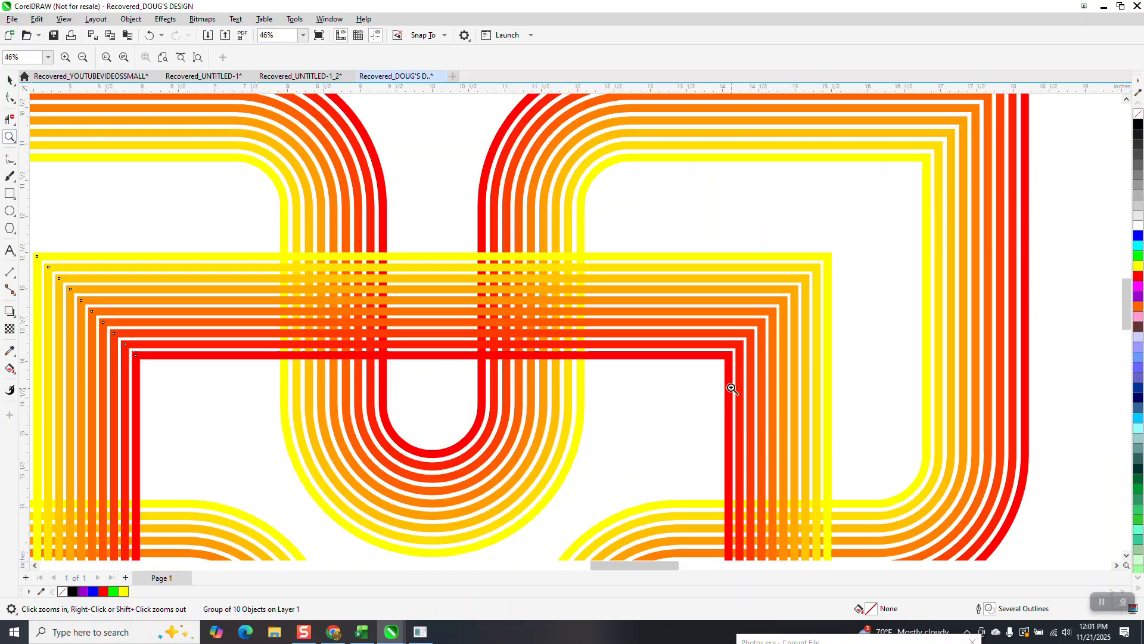
click(9, 193)
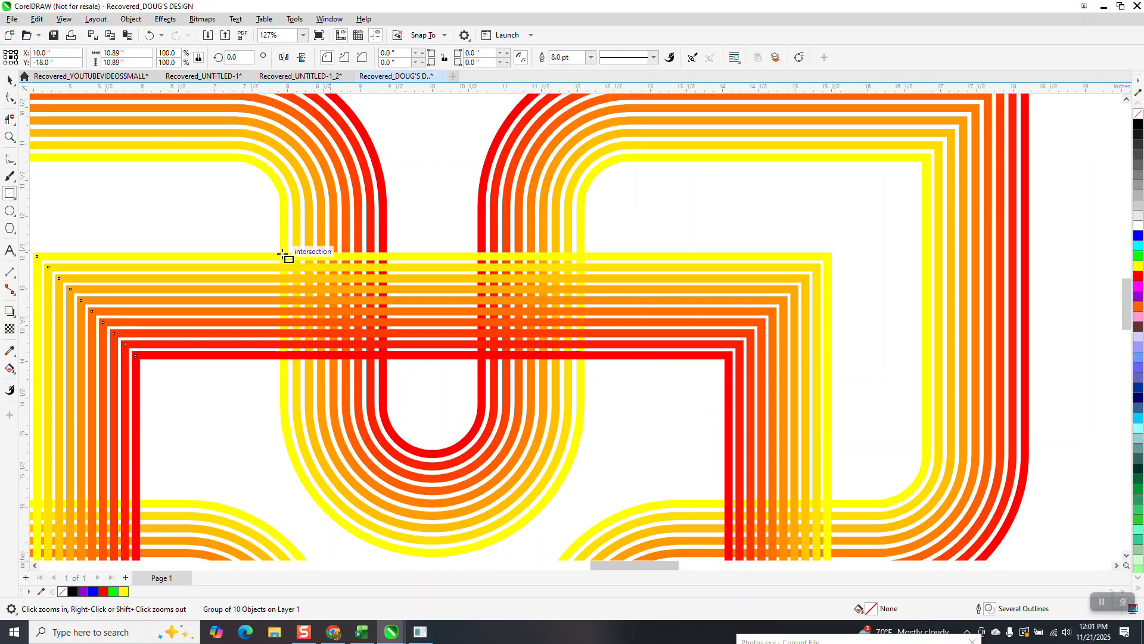
drag(280, 253, 389, 359)
click(9, 136)
drag(246, 242, 401, 388)
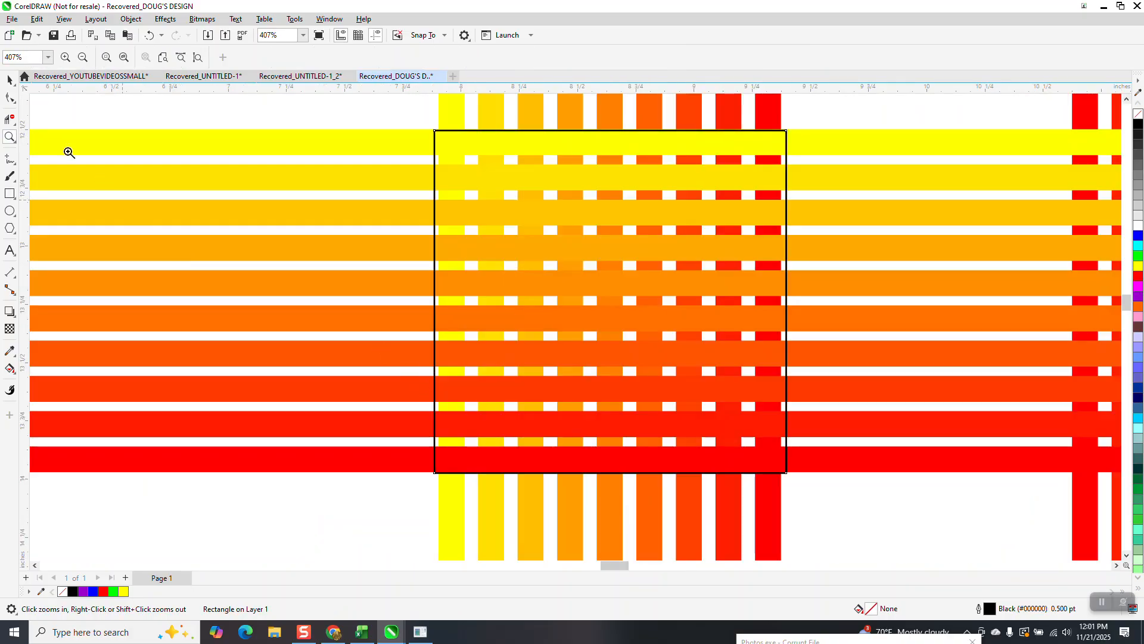
Step: Shrink the rectangle over the crossing to about 1.494 by 1.454 inches and inspect its lower-right corner
click(10, 79)
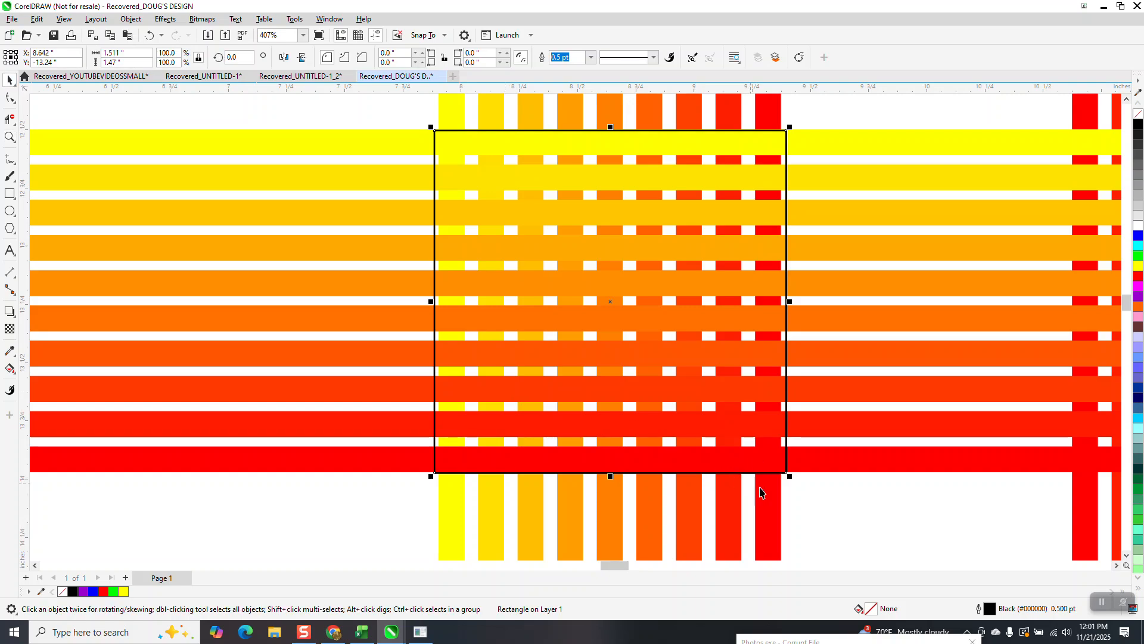
drag(788, 476, 785, 473)
scroll(733, 488, down, 1)
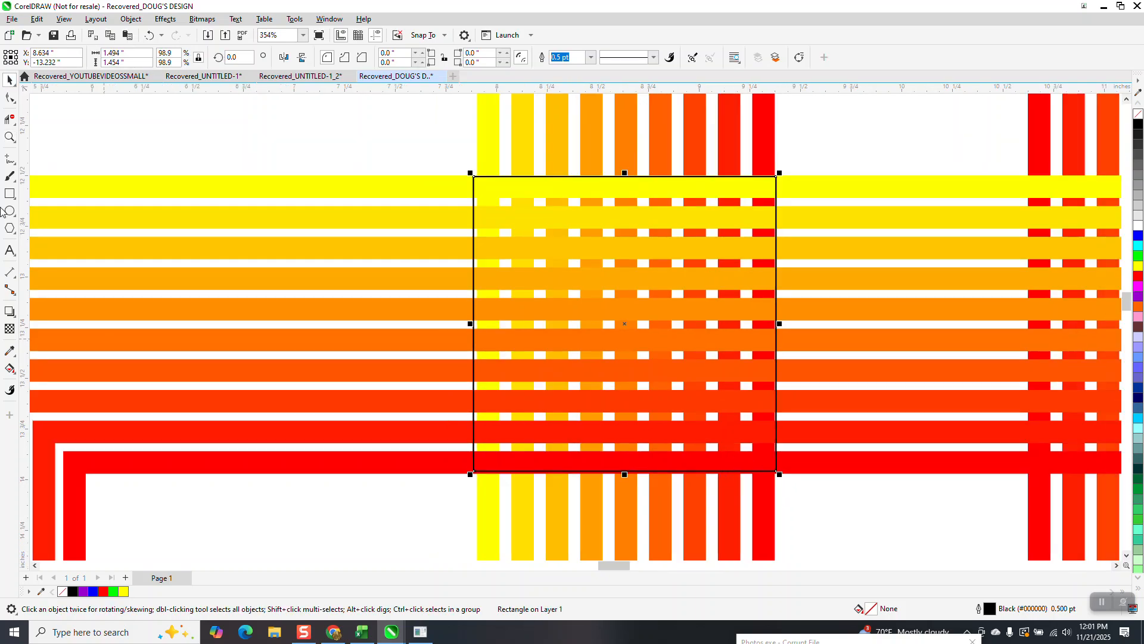
click(10, 136)
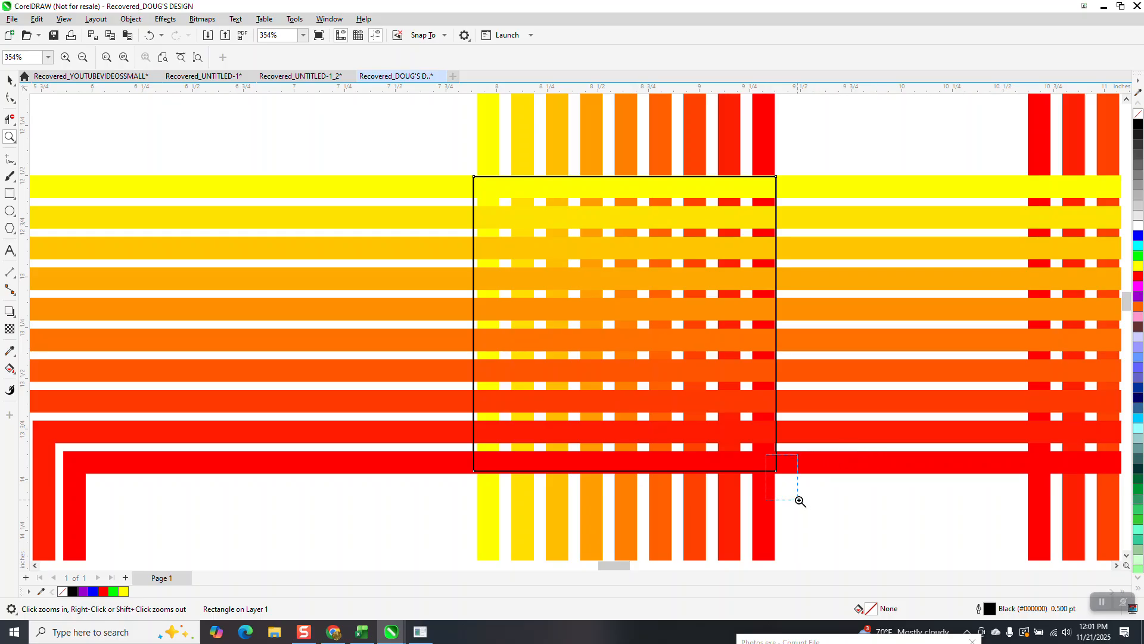
scroll(800, 501, up, 6)
scroll(455, 350, down, 19)
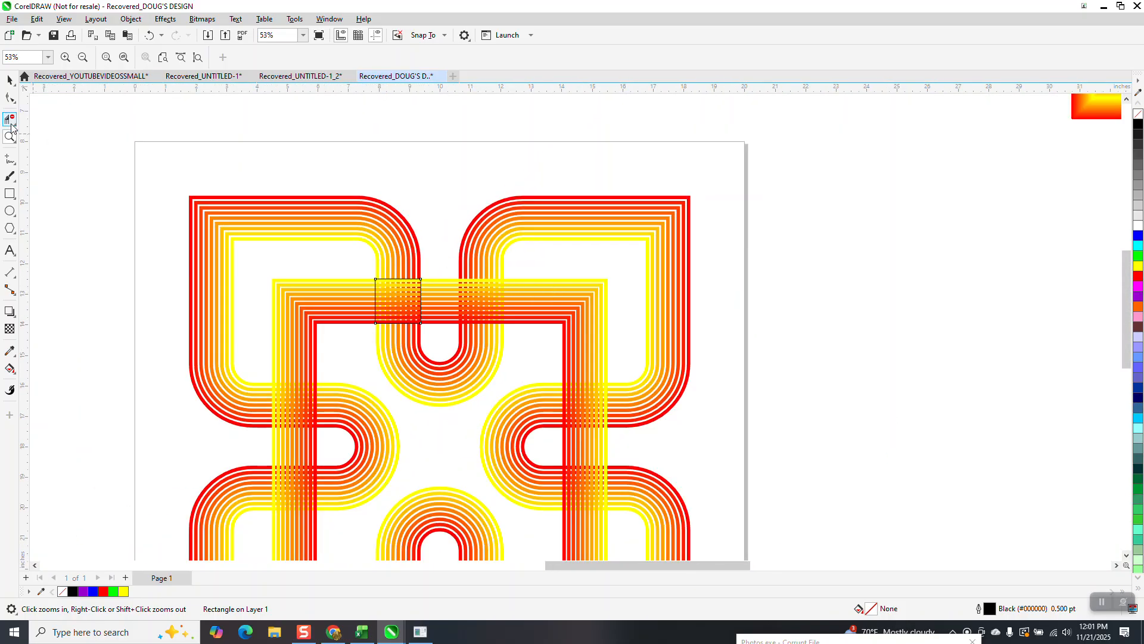
Step: Duplicate the striped four-lobed shape and the striped square frame 18 inches to the right, and select both copies
click(10, 79)
scroll(304, 229, down, 4)
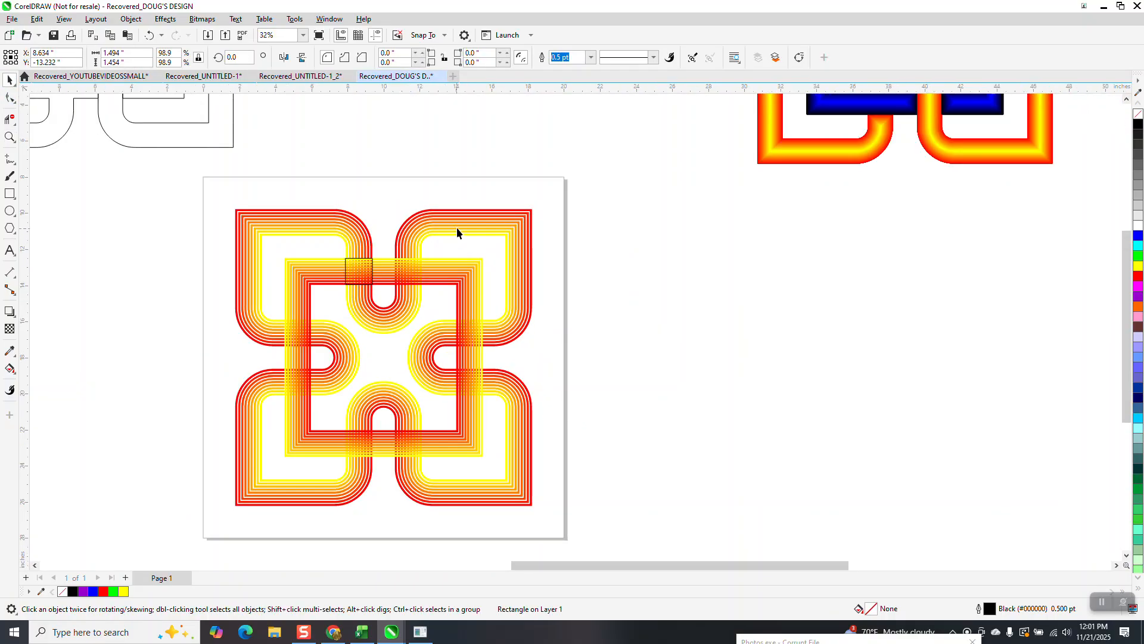
click(447, 225)
key(ctrl+d)
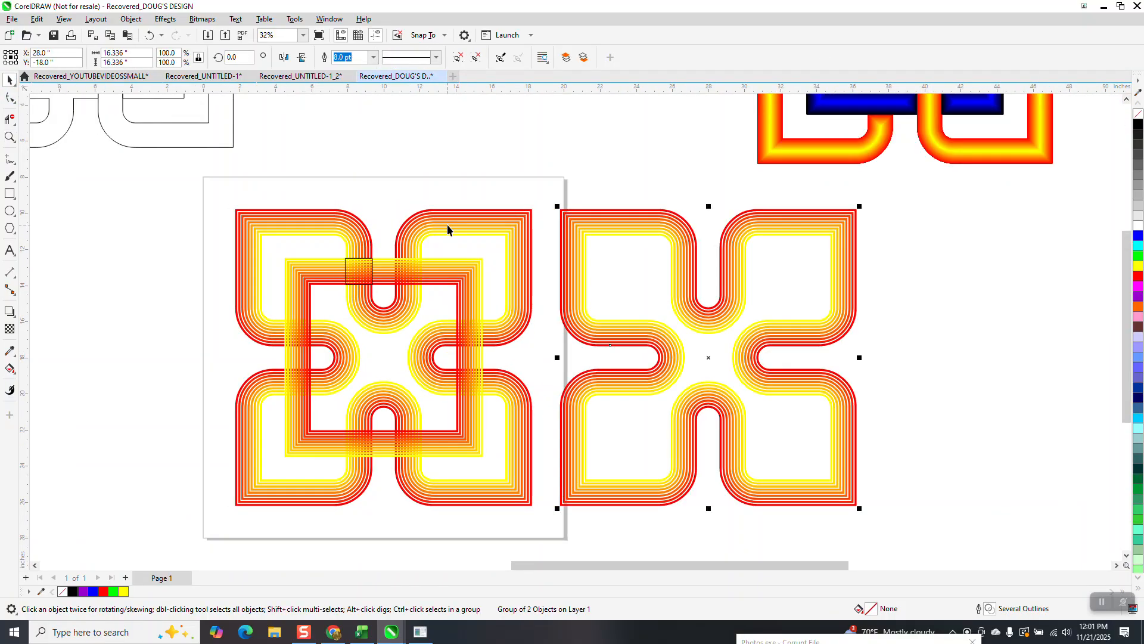
click(471, 299)
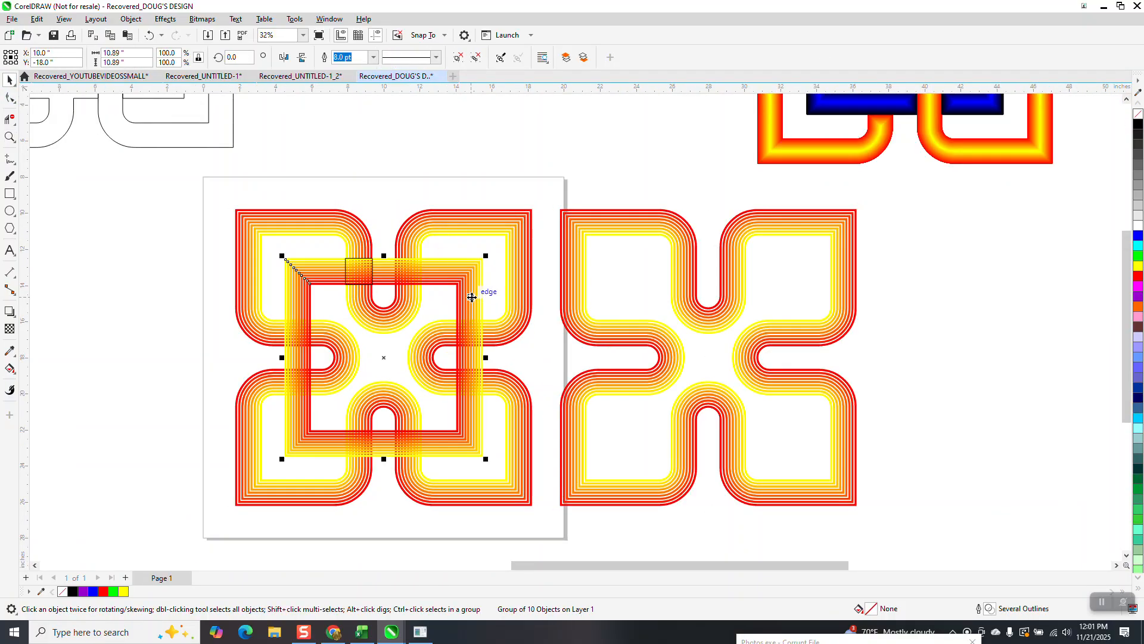
key(ctrl+d)
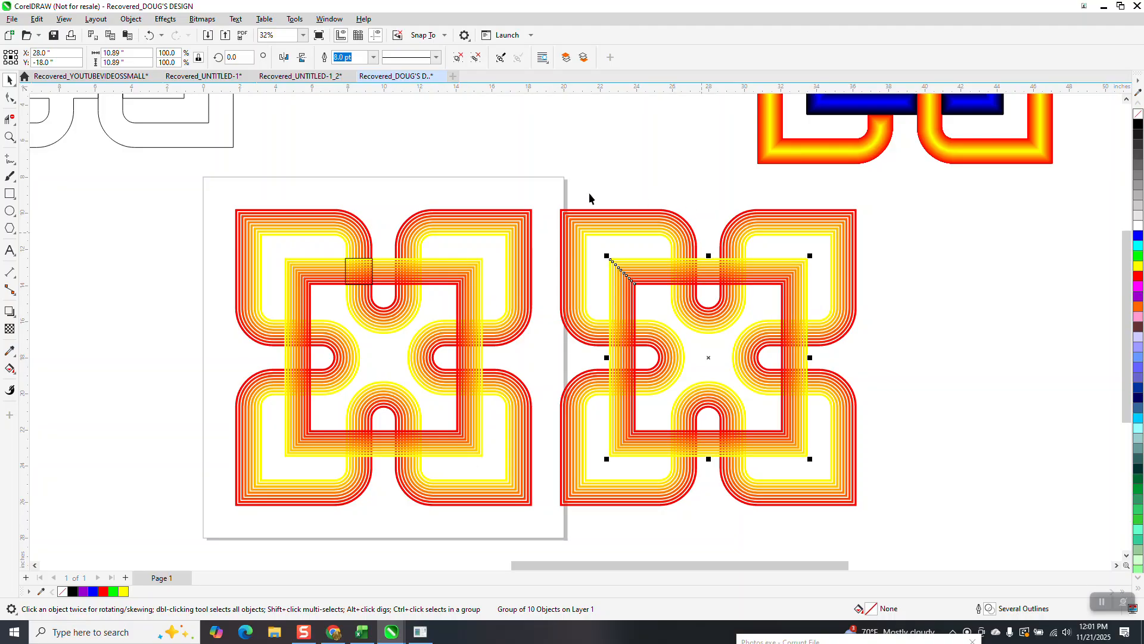
drag(540, 193, 864, 519)
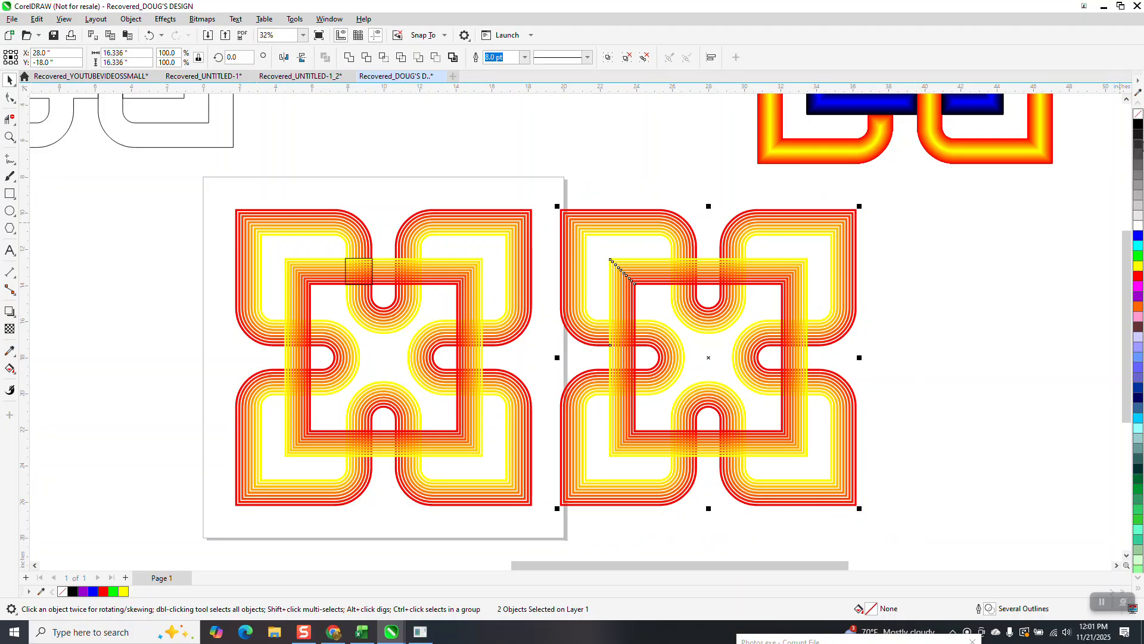
Step: Try removing the duplicate design's outlines and filling it black, and undo both changes
right_click(1138, 115)
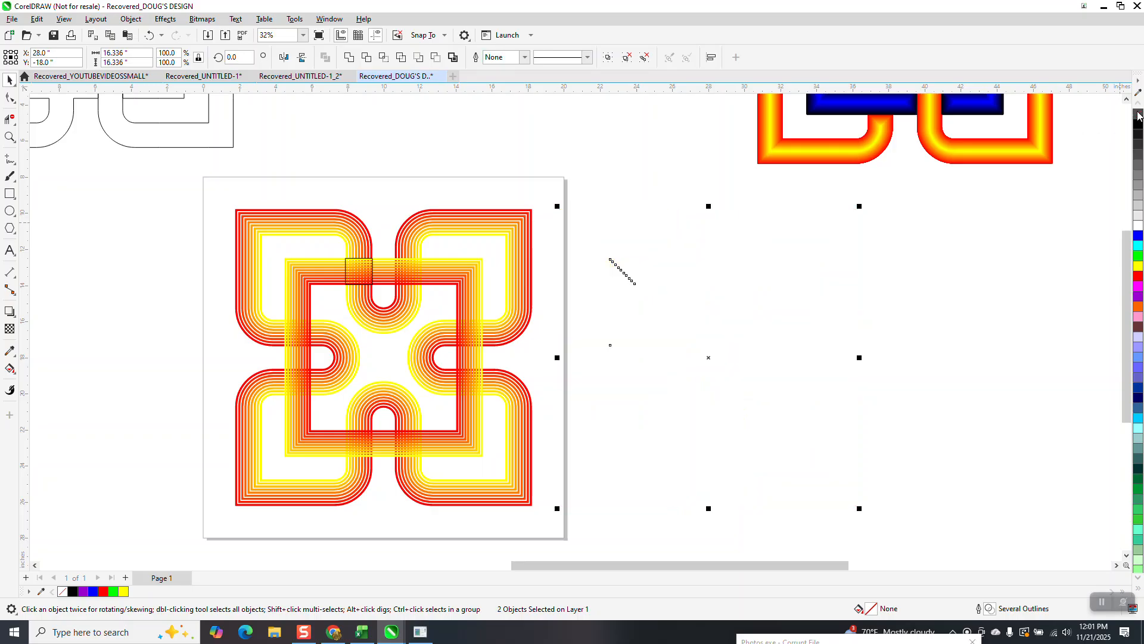
click(1138, 124)
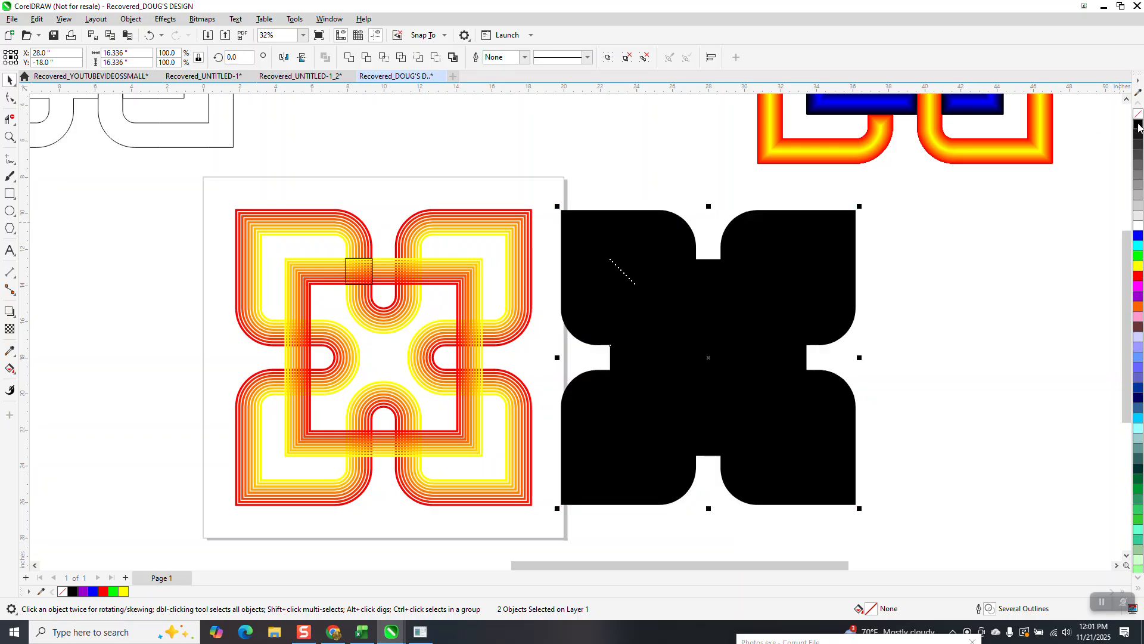
click(149, 36)
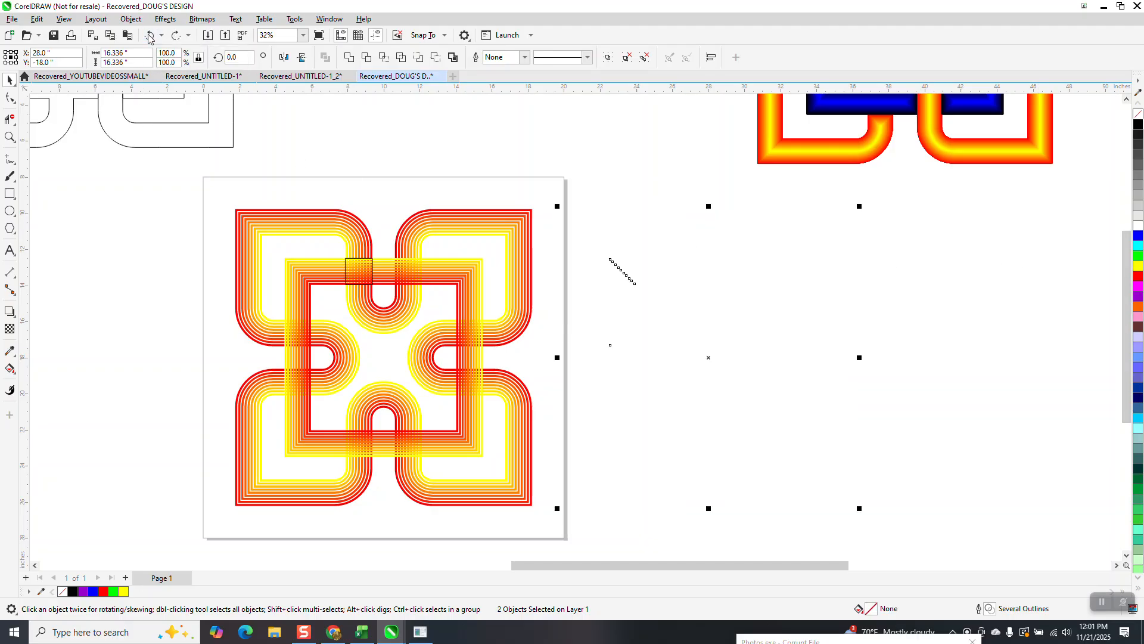
click(149, 36)
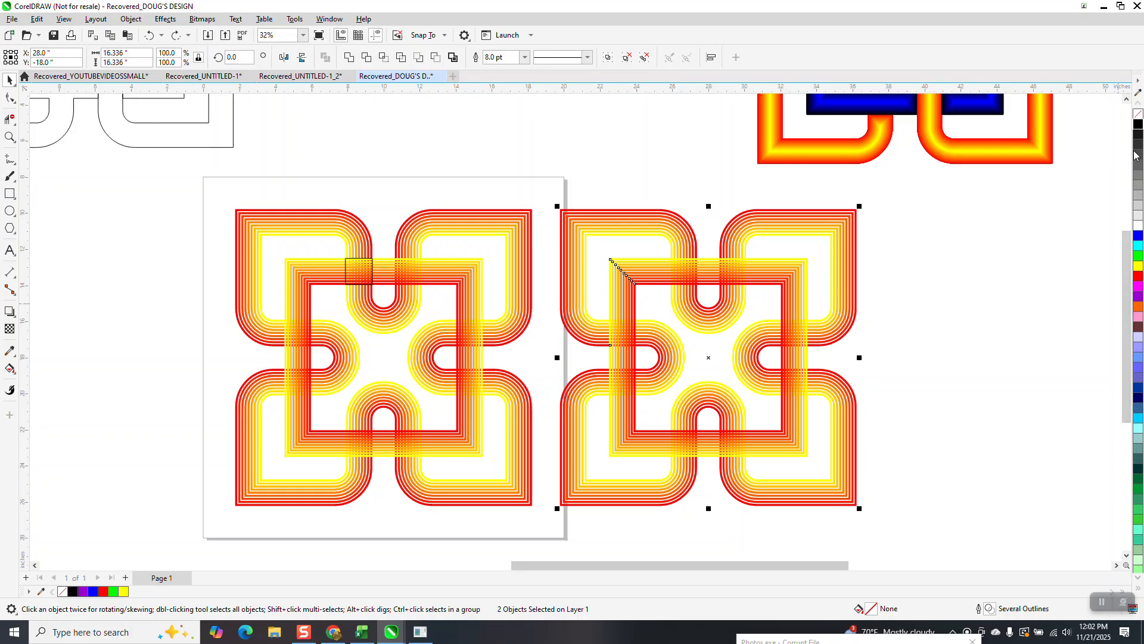
Step: Change all outlines of the duplicate design to black and inspect the crossings around its top U-curve
right_click(1138, 125)
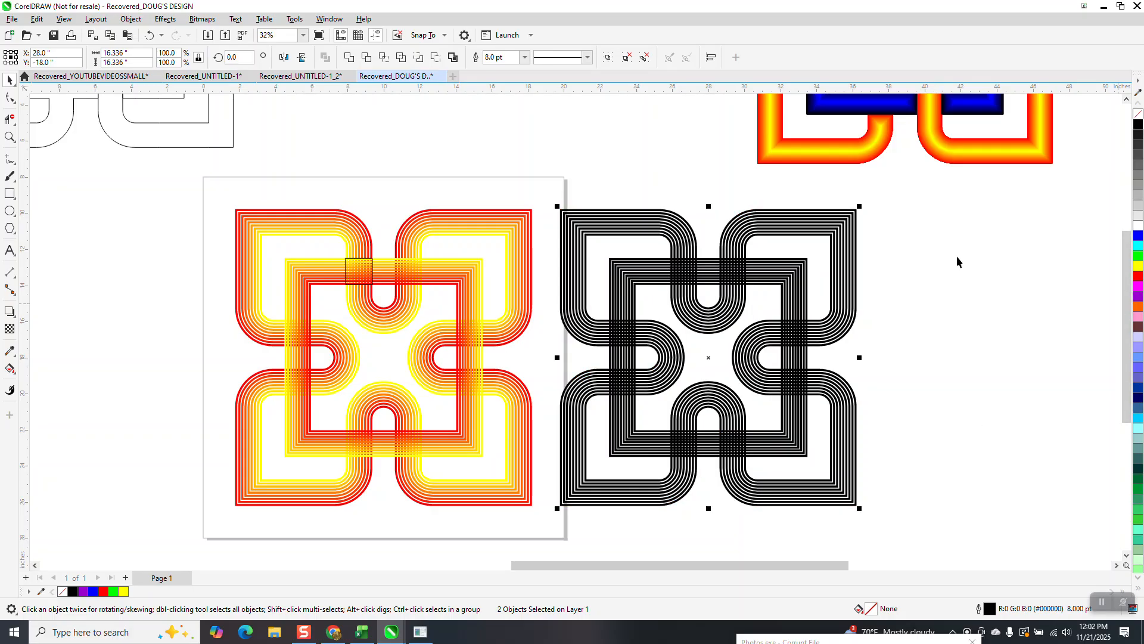
click(11, 141)
drag(640, 246, 733, 335)
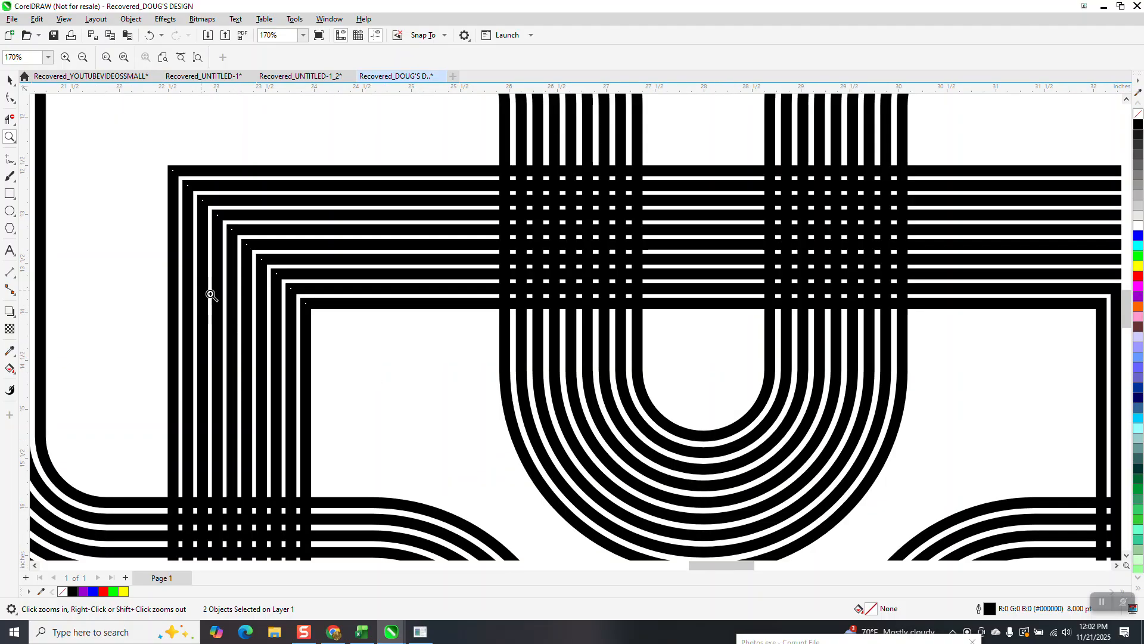
scroll(332, 306, down, 4)
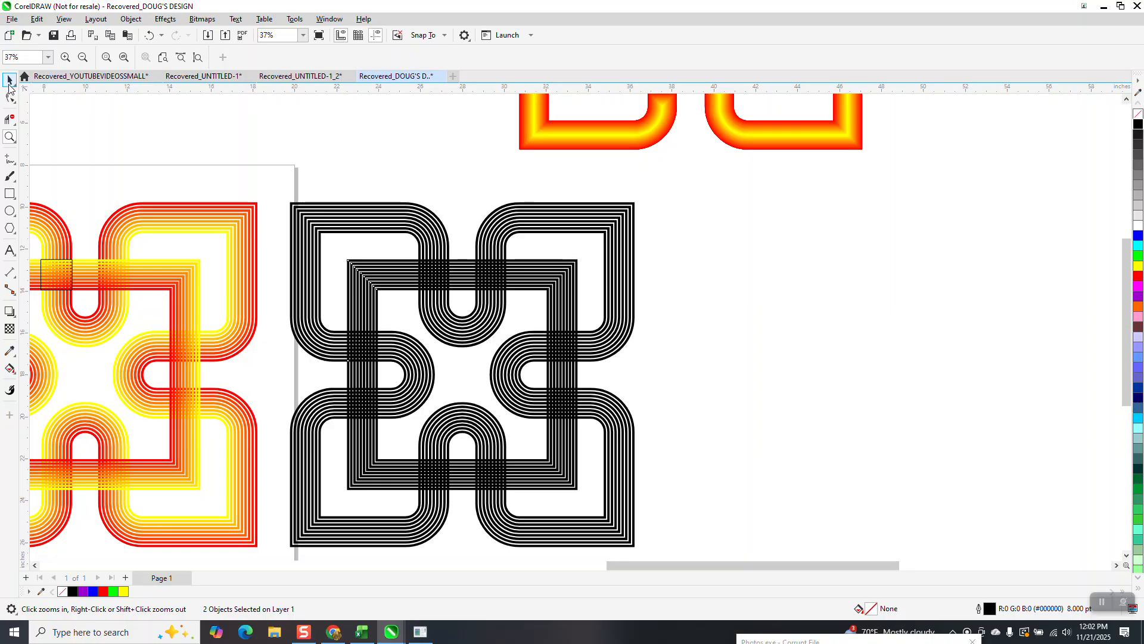
Step: Select the whole black duplicate design and ungroup all of its objects
click(9, 79)
drag(278, 188, 674, 550)
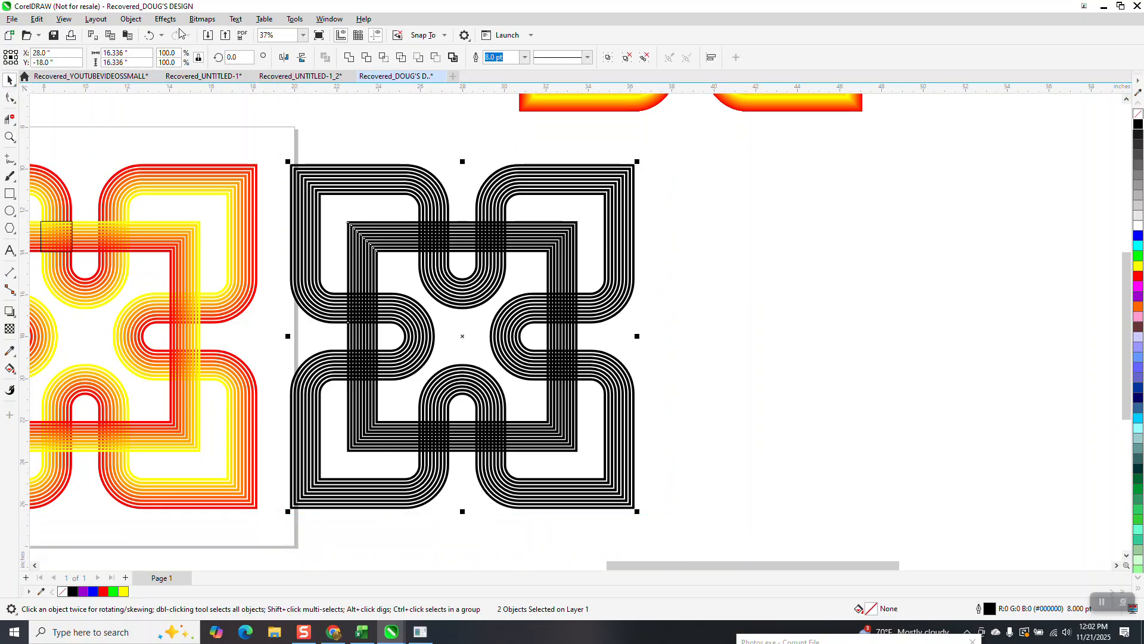
click(130, 18)
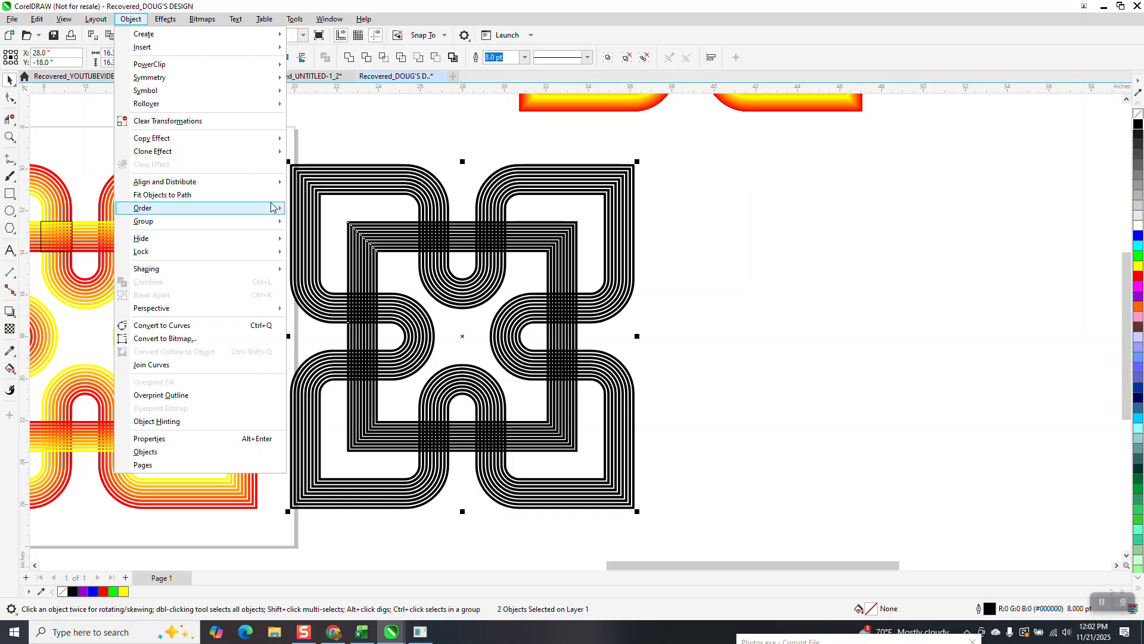
mouse_move(169, 224)
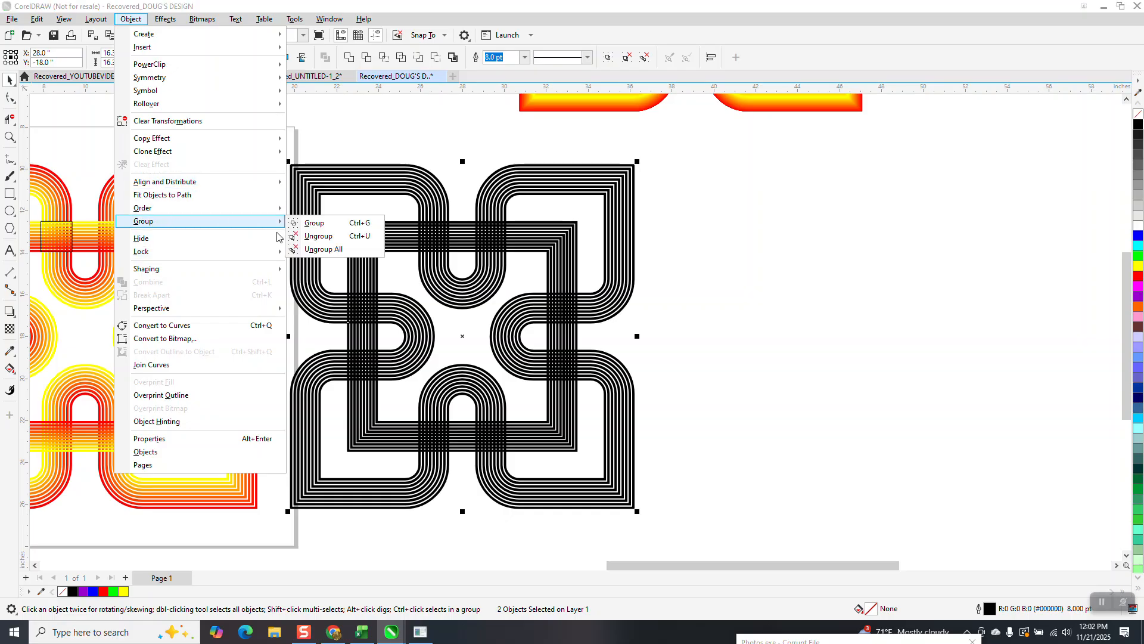
click(318, 250)
Step: Convert all outlines in the black duplicate to objects, with no fill and a 0.5 pt black outline
drag(275, 149, 706, 538)
click(131, 19)
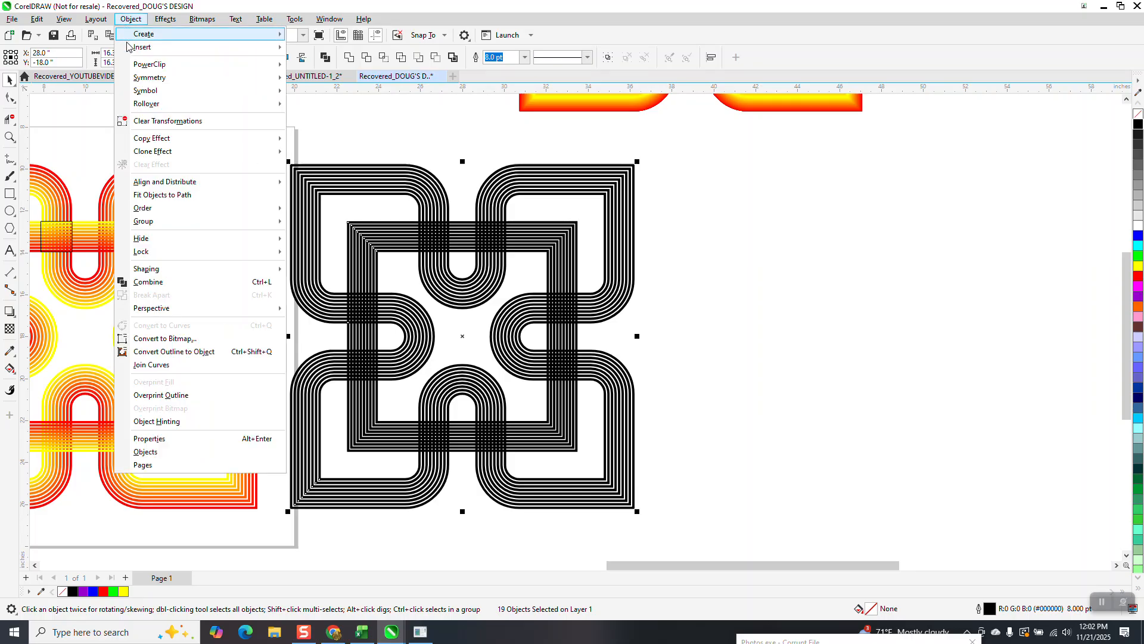
click(214, 351)
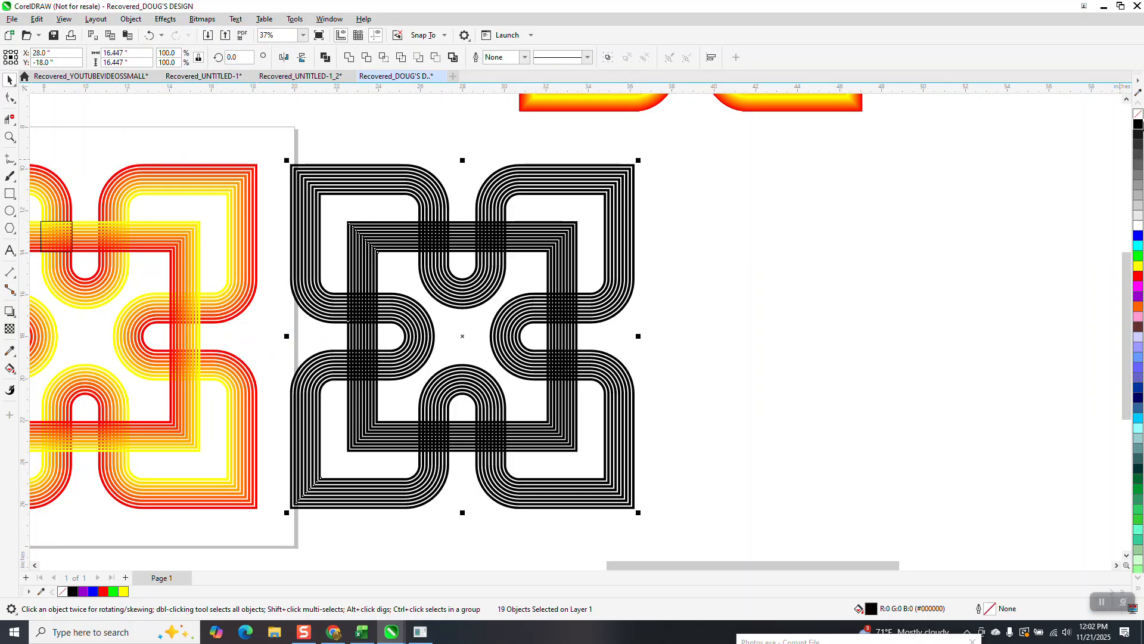
click(1139, 115)
right_click(1139, 124)
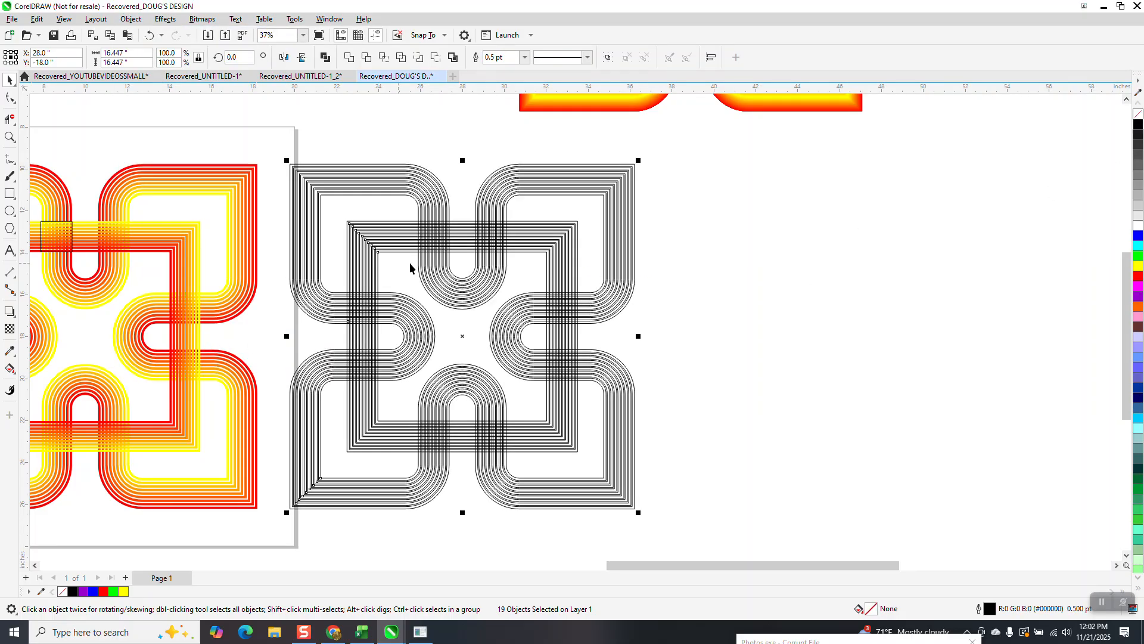
Step: Draw a rectangle about 1.471 by 1.472 inches fitted to the outer edges of the duplicate's upper-left stripe crossing
click(10, 137)
drag(426, 236, 559, 308)
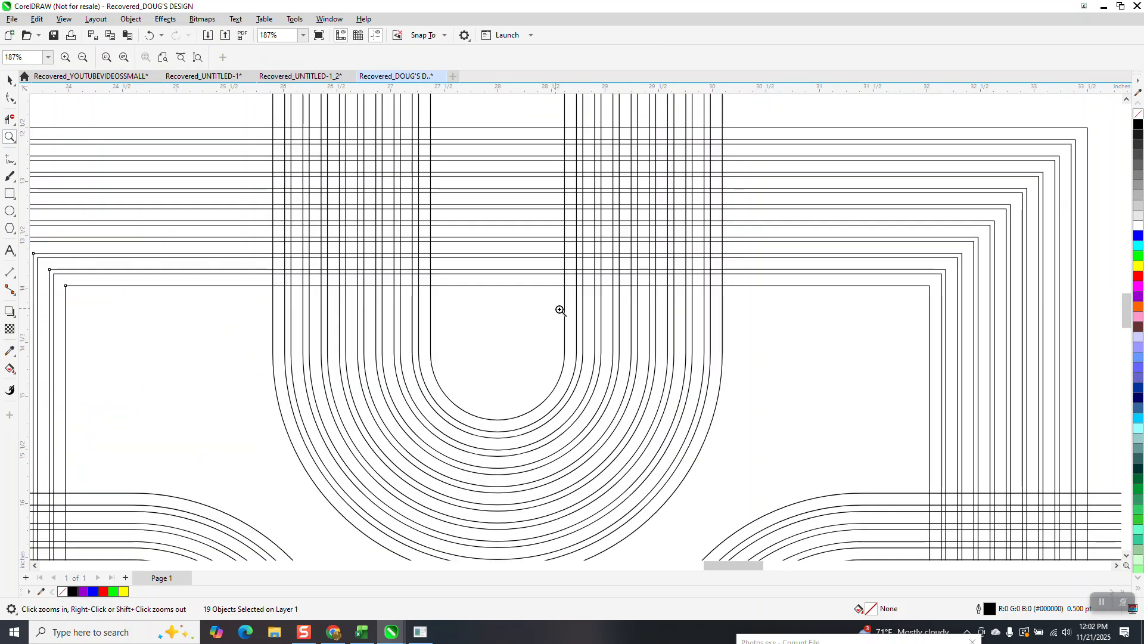
click(13, 200)
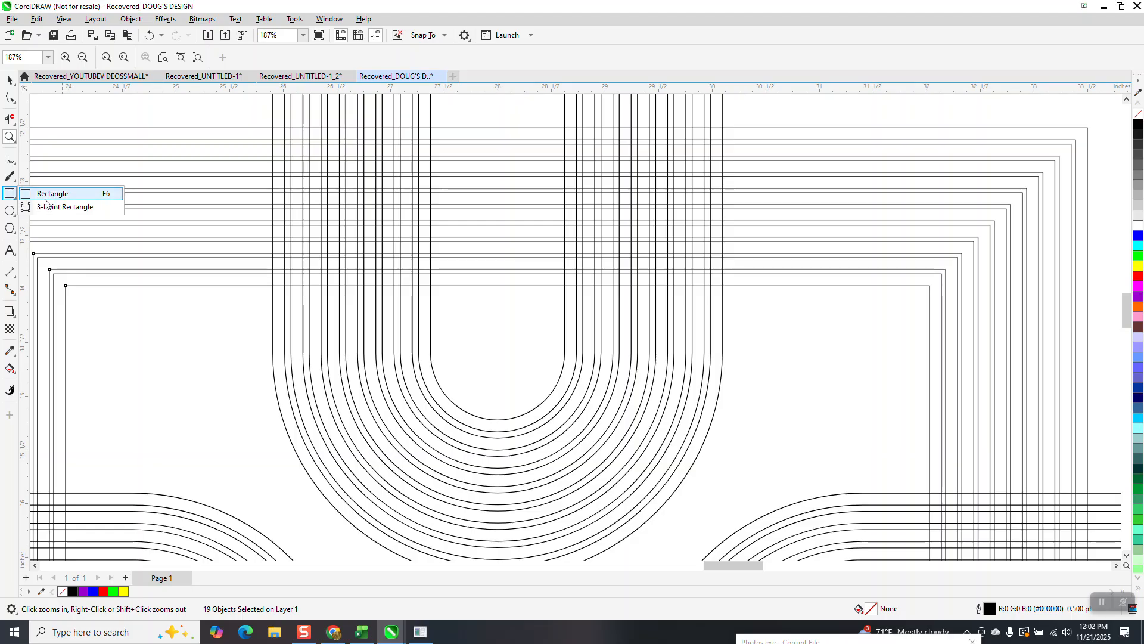
click(89, 193)
drag(273, 127, 430, 284)
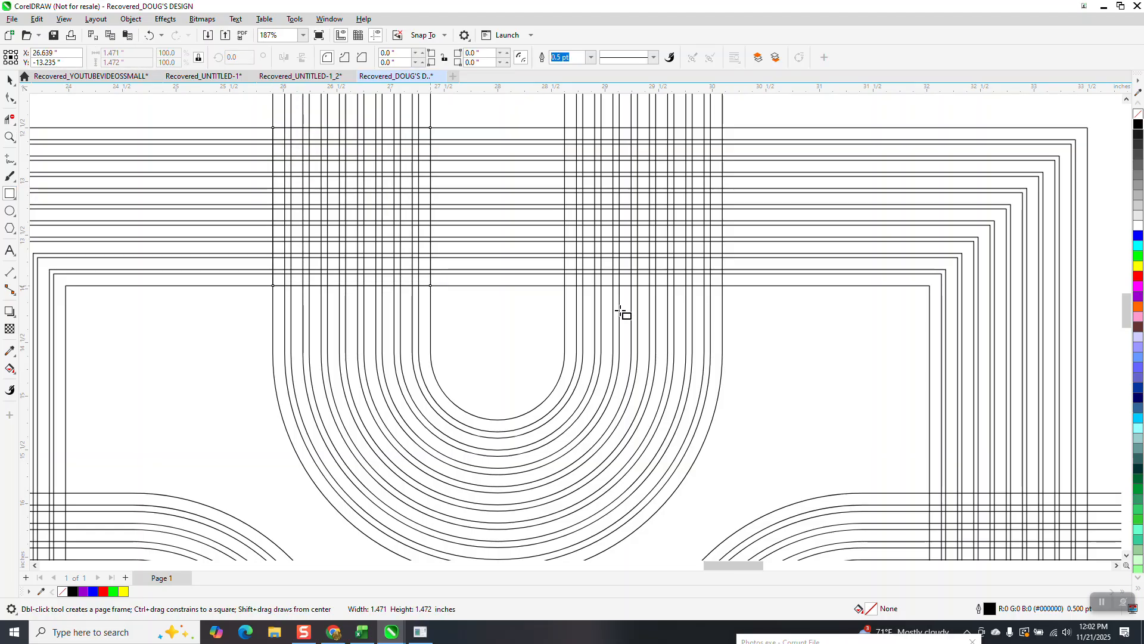
scroll(623, 286, down, 4)
scroll(775, 257, down, 2)
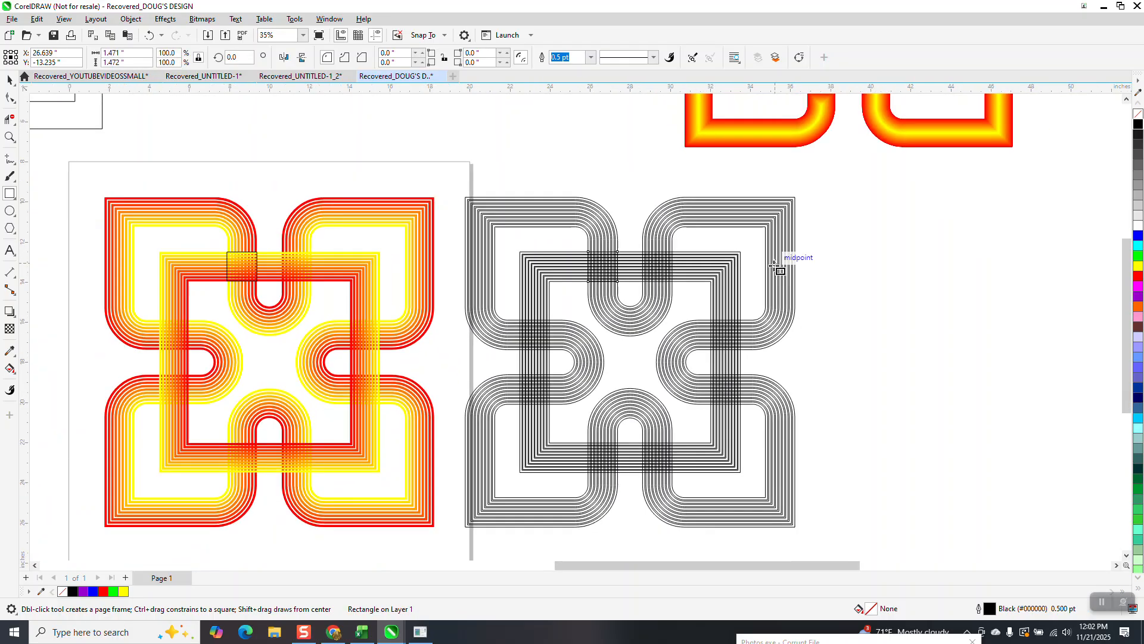
Step: Delete the earlier rectangle from the crossing on the colored design
click(9, 79)
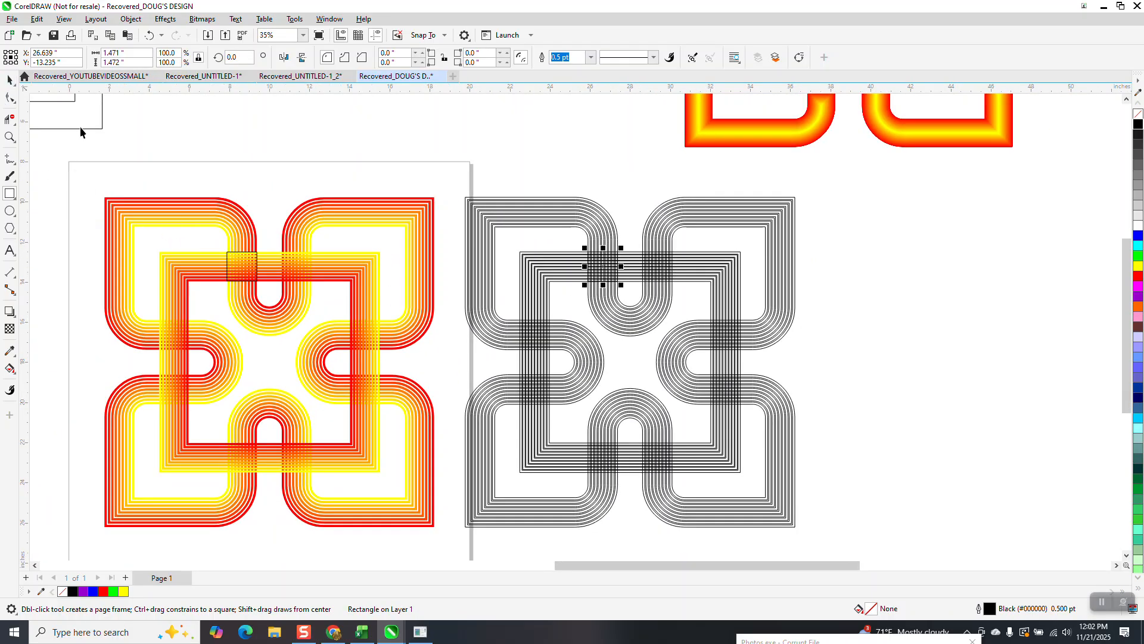
click(256, 279)
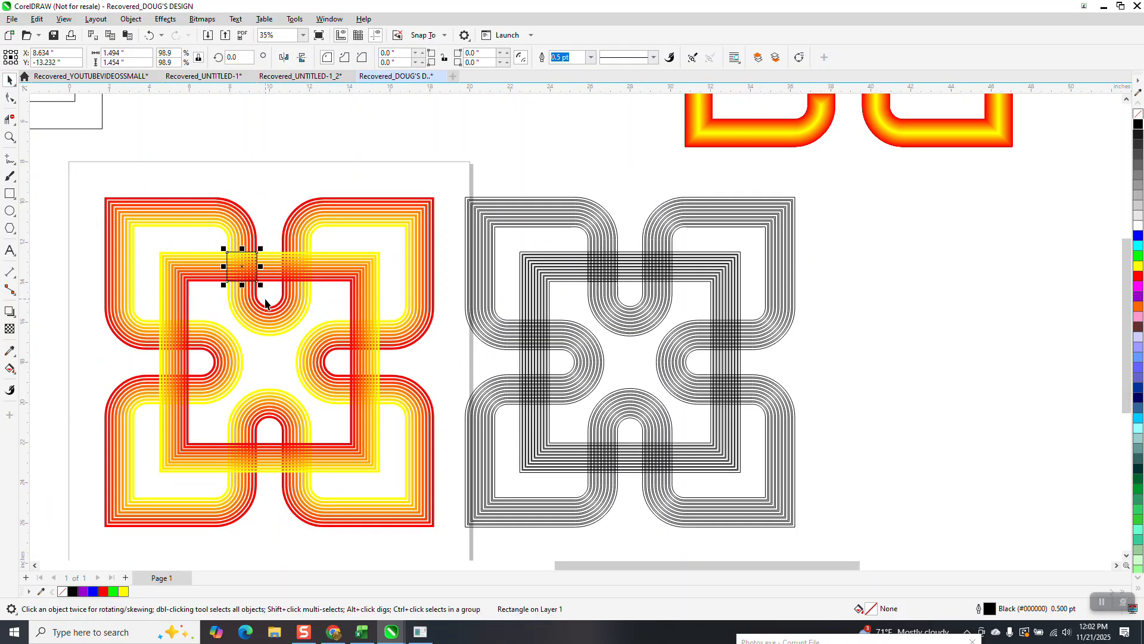
key(Delete)
Step: Move the accurately fitted rectangle 18 inches left onto the matching crossing of the colored design
drag(627, 301, 627, 300)
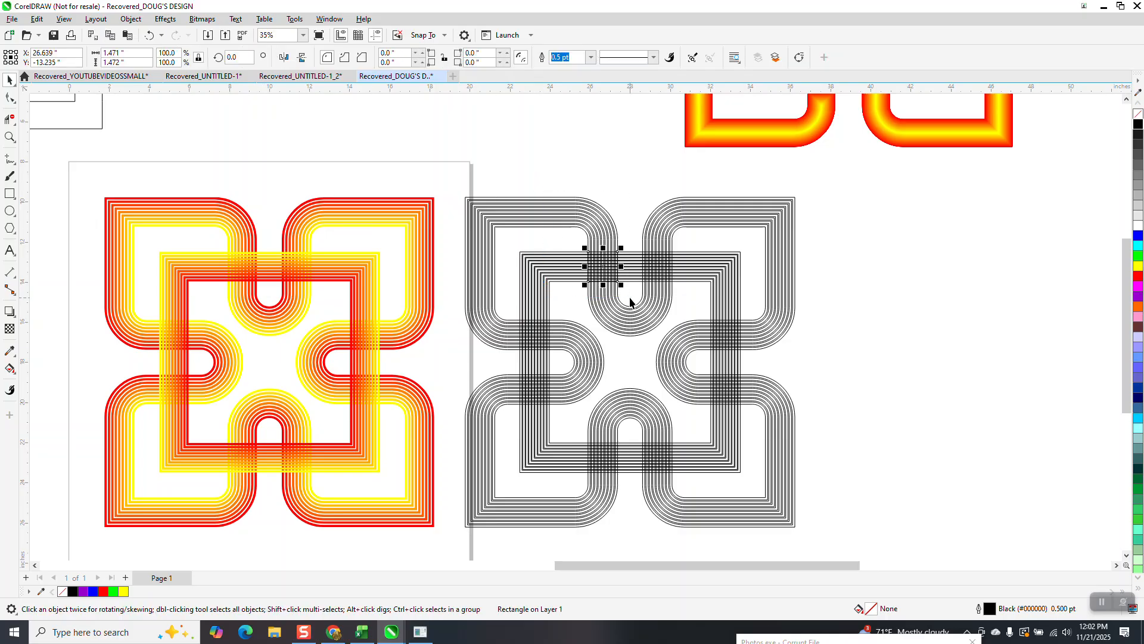
key(Left)
scroll(632, 297, down, 1)
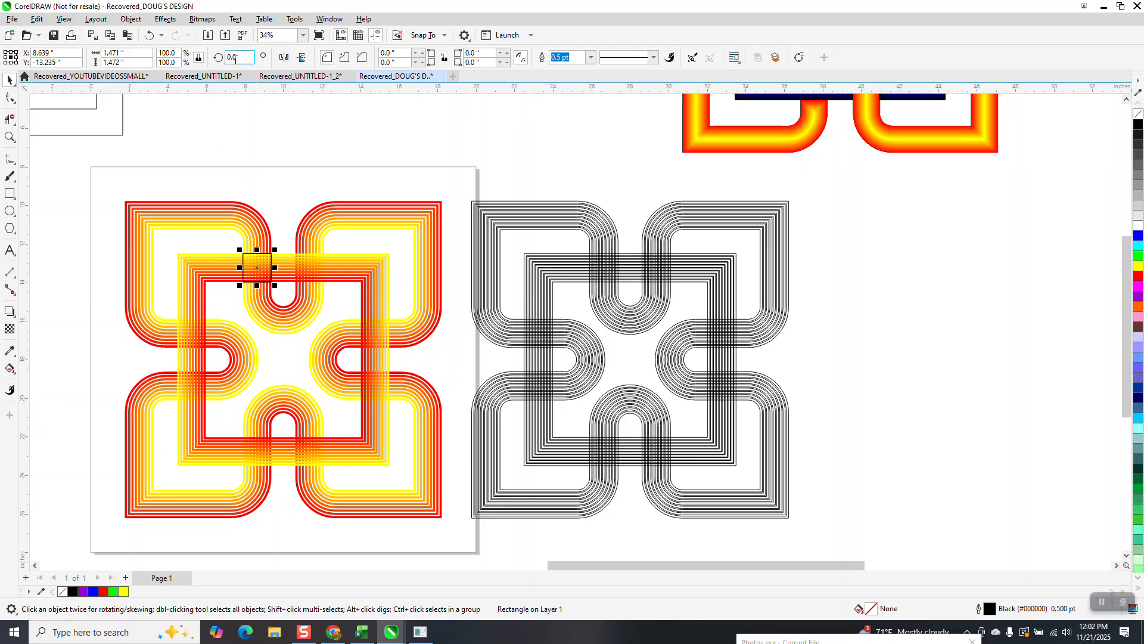
Step: Make three copies of the rectangle rotated in 90° increments around the colored design's center
text(90)
key(Return)
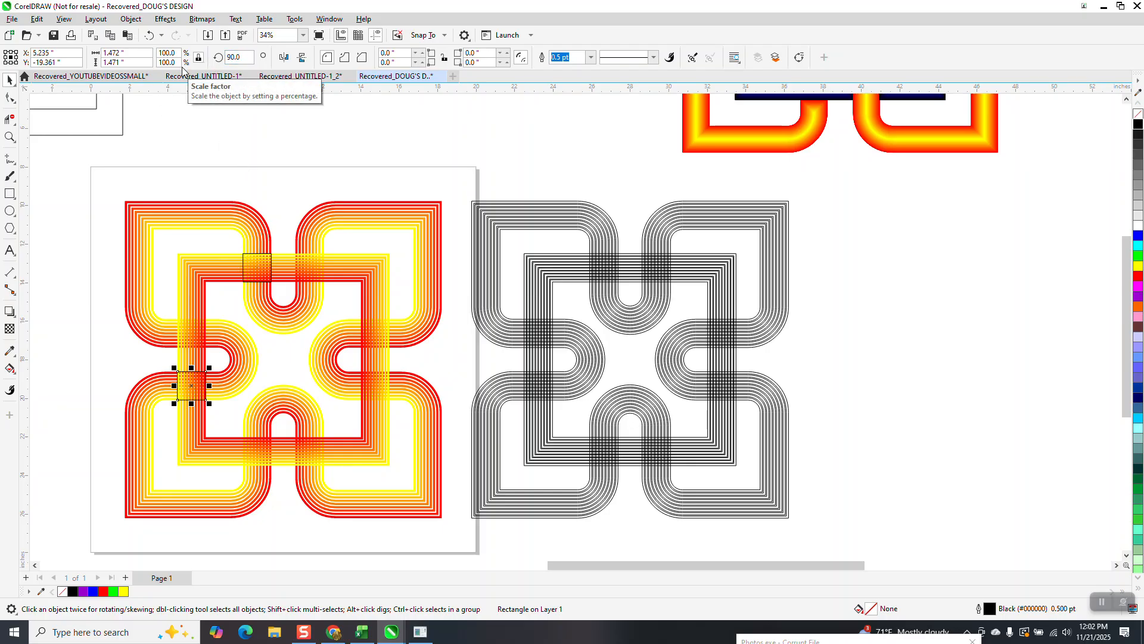
key(ctrl+r)
key(ctrl+r)
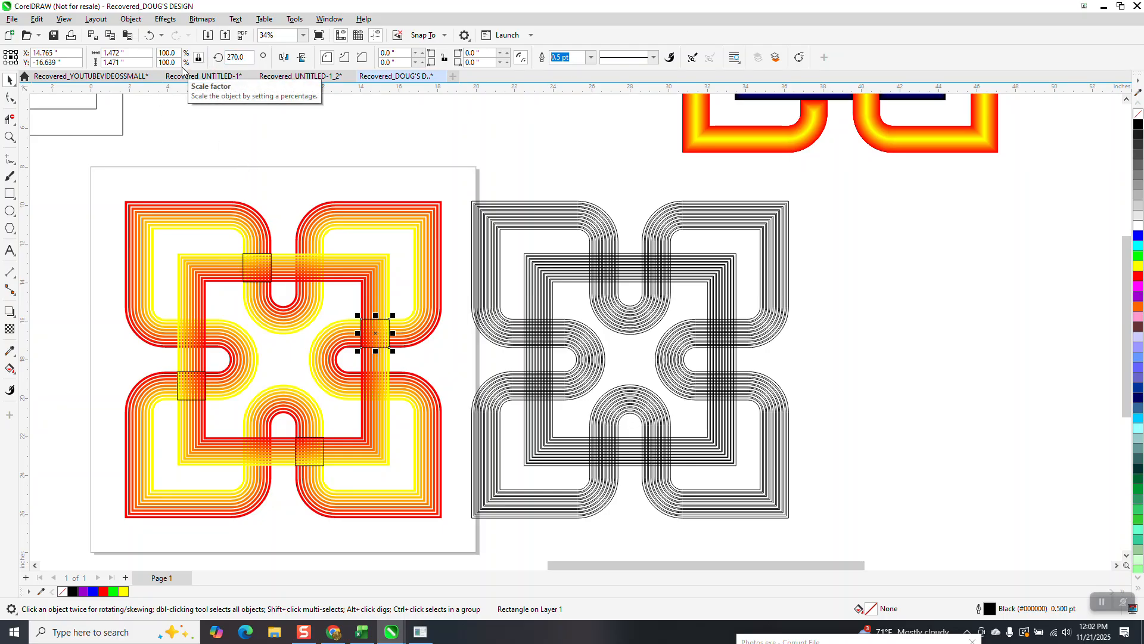
Step: Move the outlined duplicate and the colored four-lobed group each 18 inches right, leaving the striped square and rectangles in place
drag(467, 192, 828, 534)
key(shift+Right)
scroll(657, 358, down, 1)
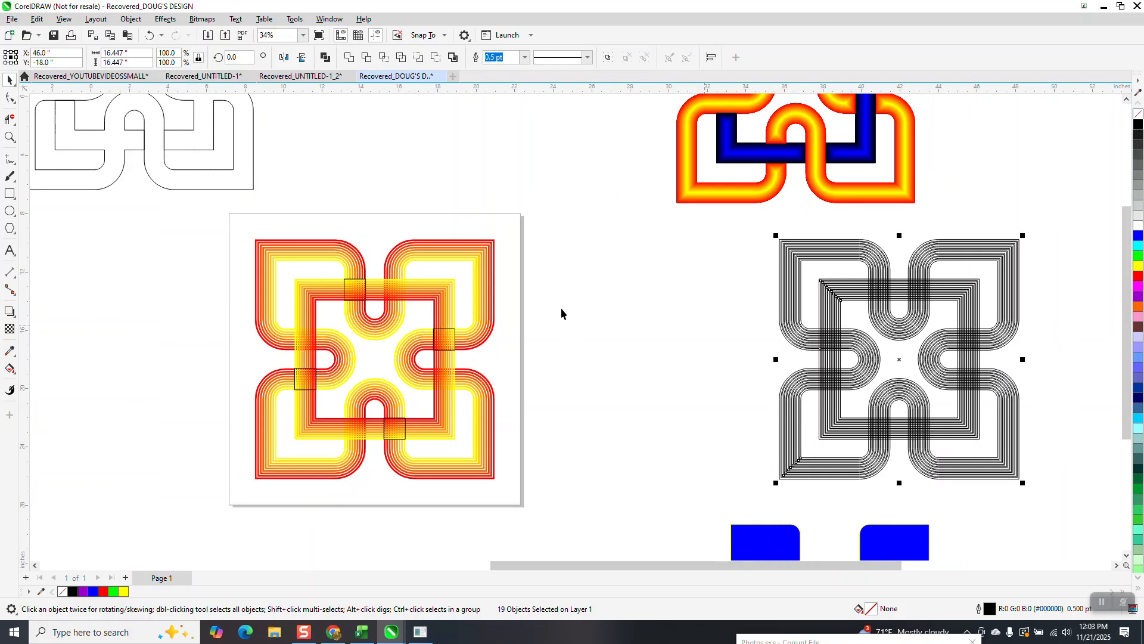
click(487, 280)
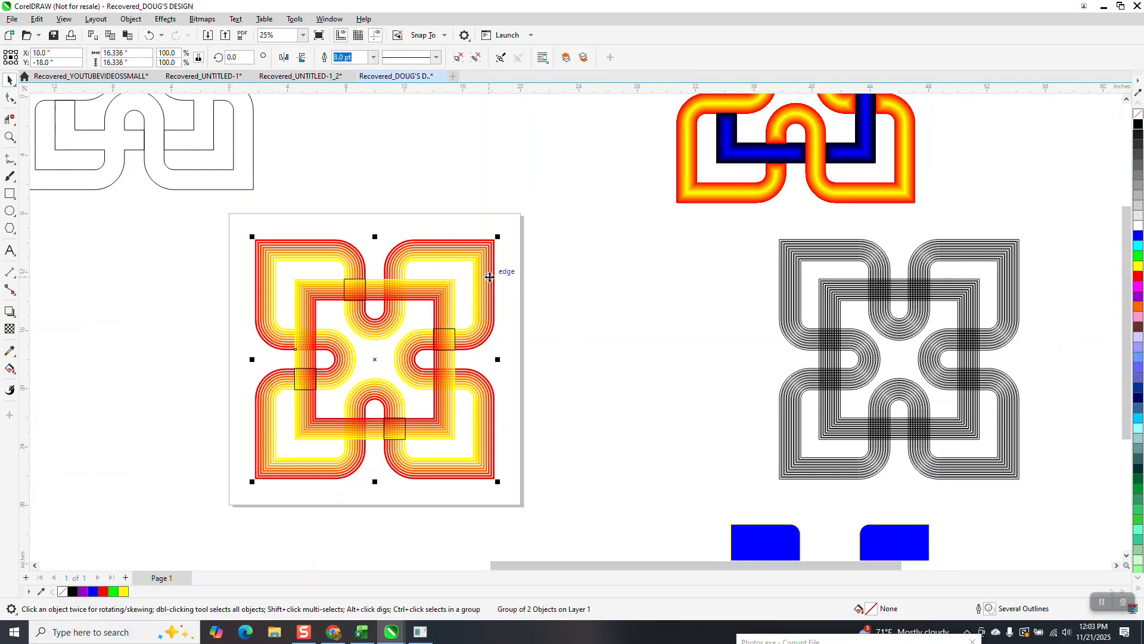
key(shift+Right)
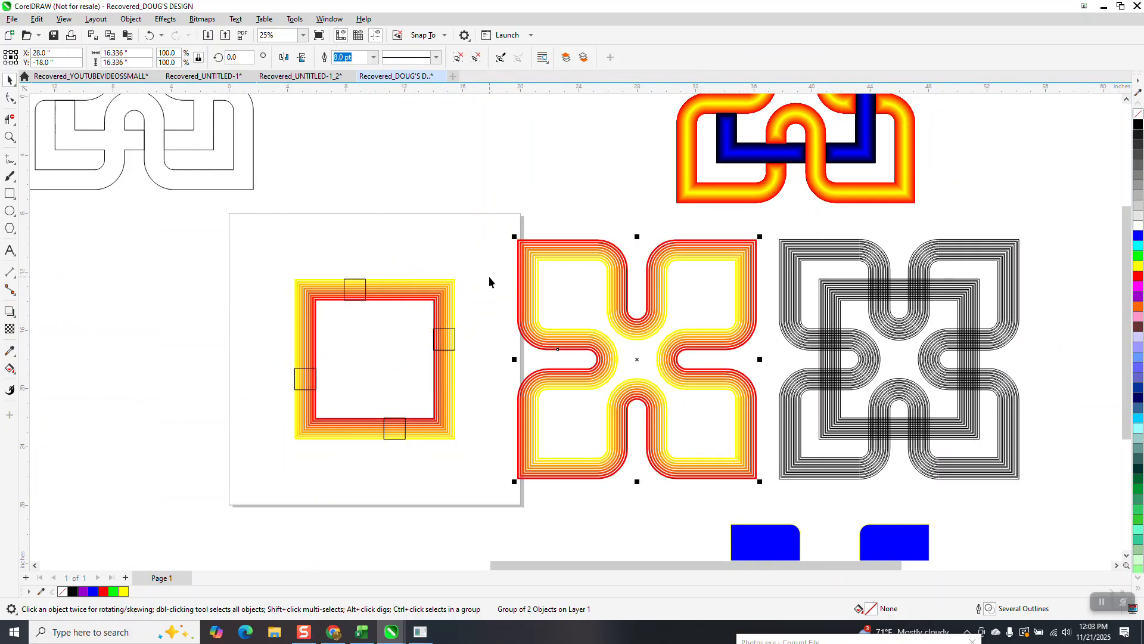
Step: Delete the striped square's segments inside all four rectangles with the Virtual Segment Delete tool
click(8, 138)
drag(251, 248, 573, 511)
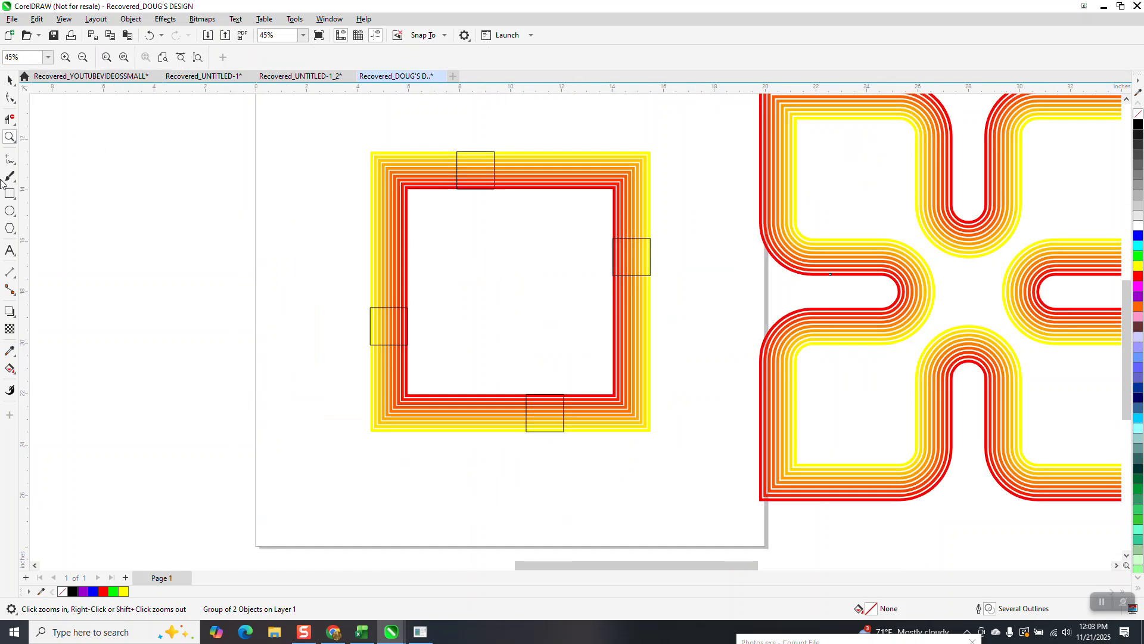
click(9, 119)
drag(476, 172, 473, 206)
drag(586, 257, 680, 259)
drag(548, 411, 544, 460)
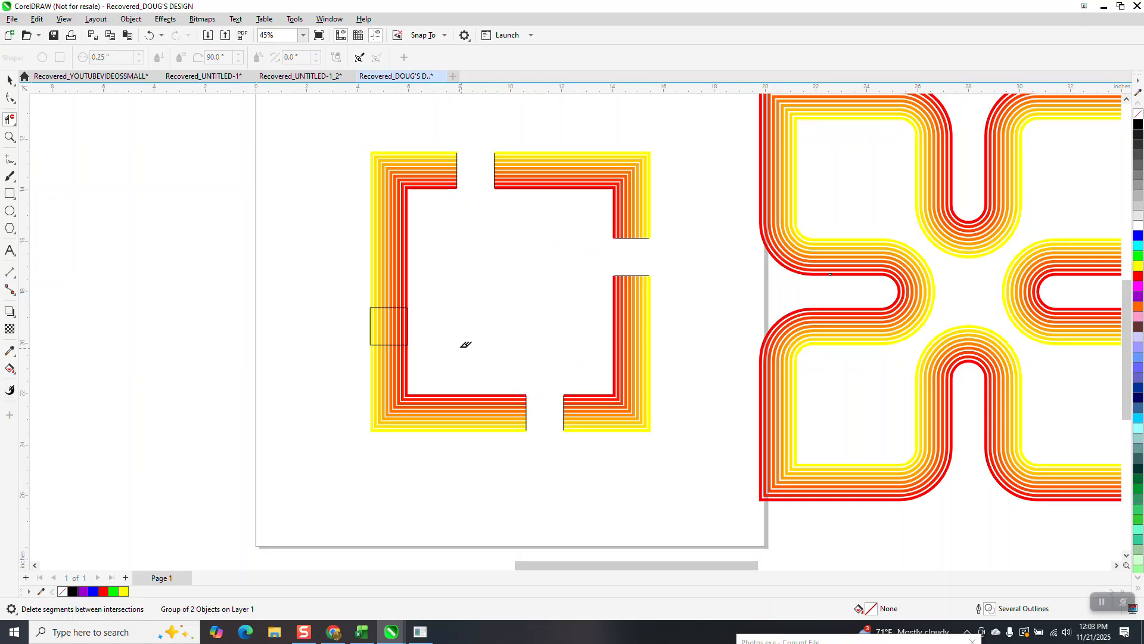
drag(408, 319, 407, 320)
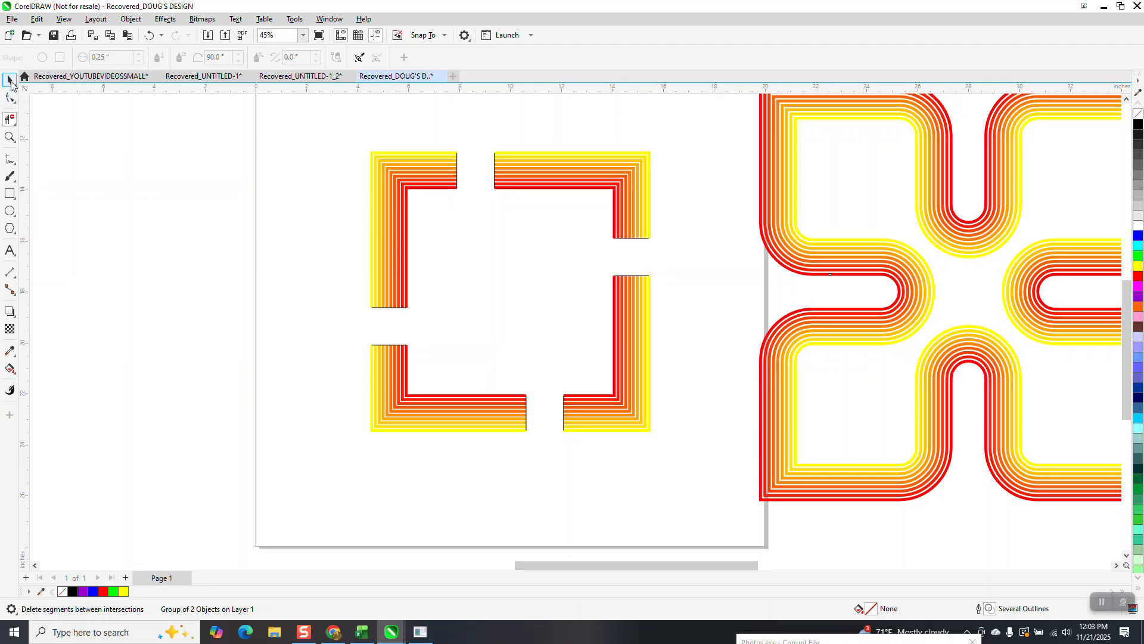
Step: Move the cut square group 18 inches left and delete the leftover rectangle edges on the page
click(11, 82)
click(556, 175)
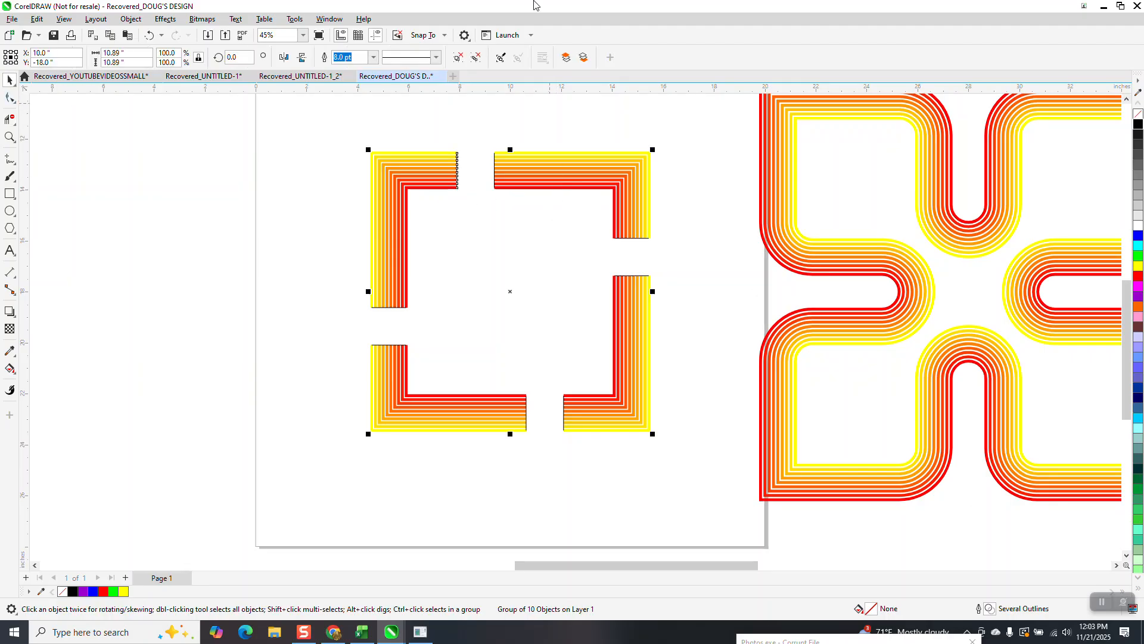
key(Left)
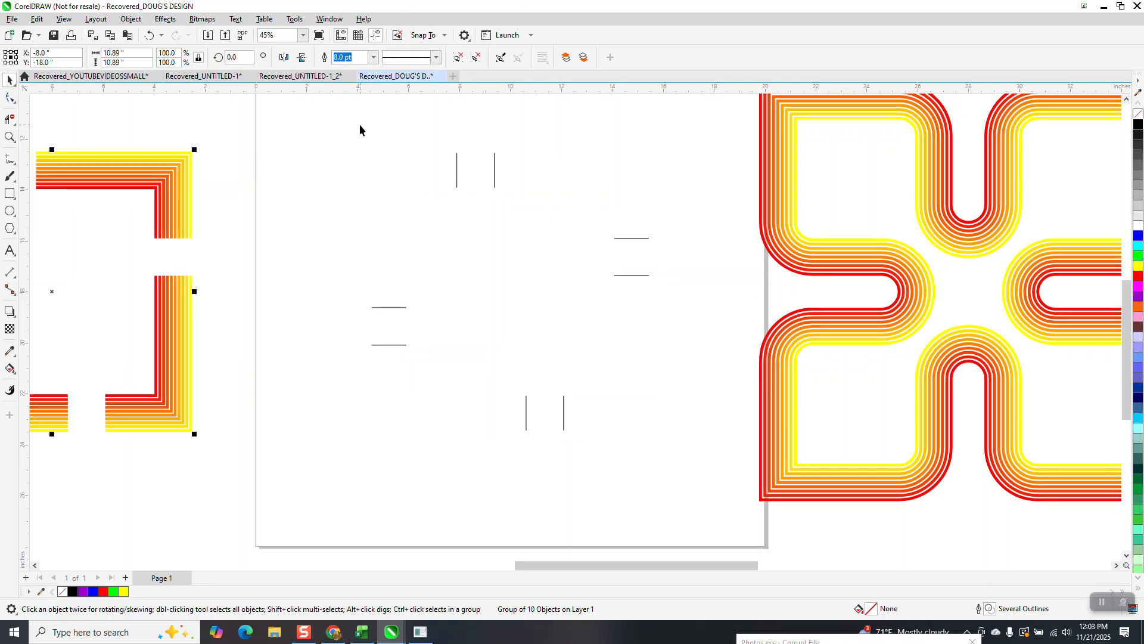
drag(352, 117, 693, 492)
key(Delete)
Step: Return the cut square group and the four-lobed group to the page center
click(187, 199)
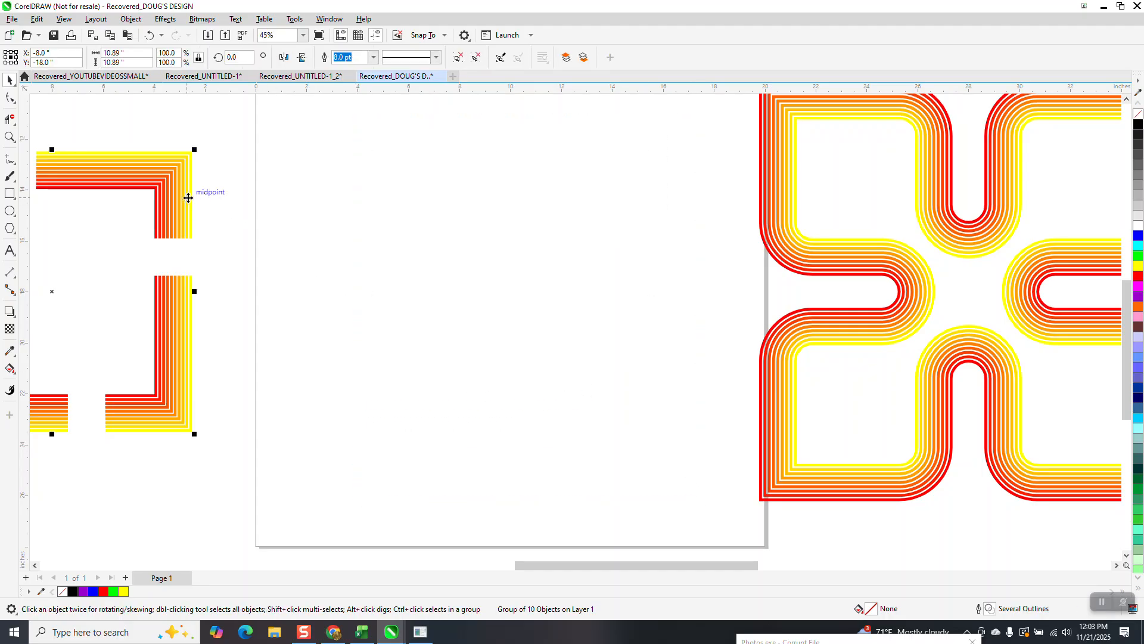
drag(204, 187, 638, 184)
click(763, 242)
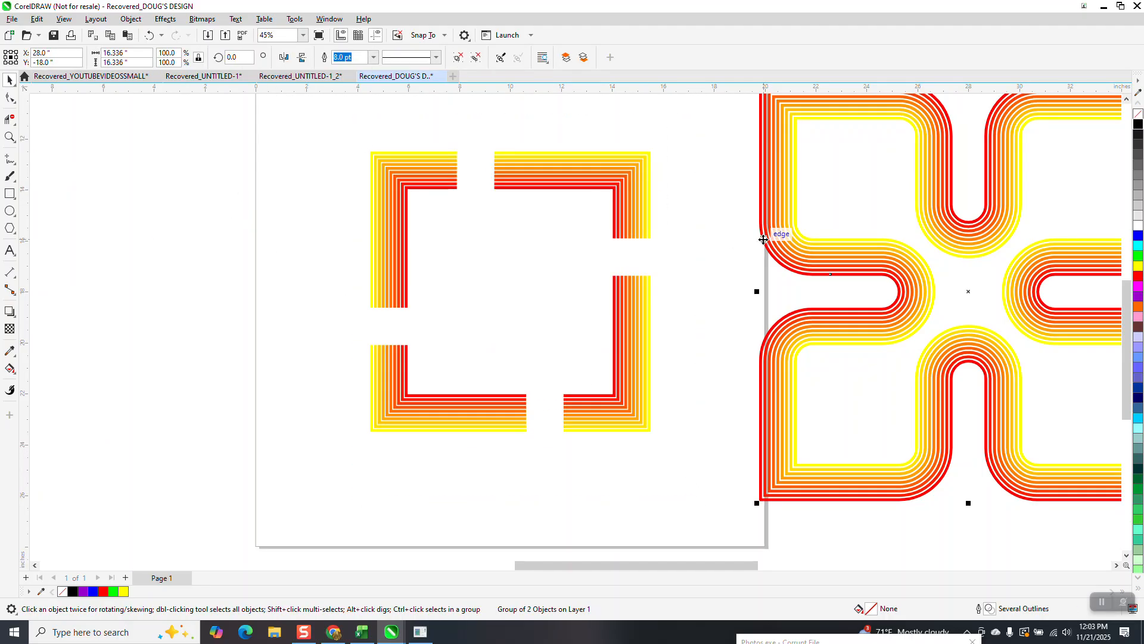
key(p)
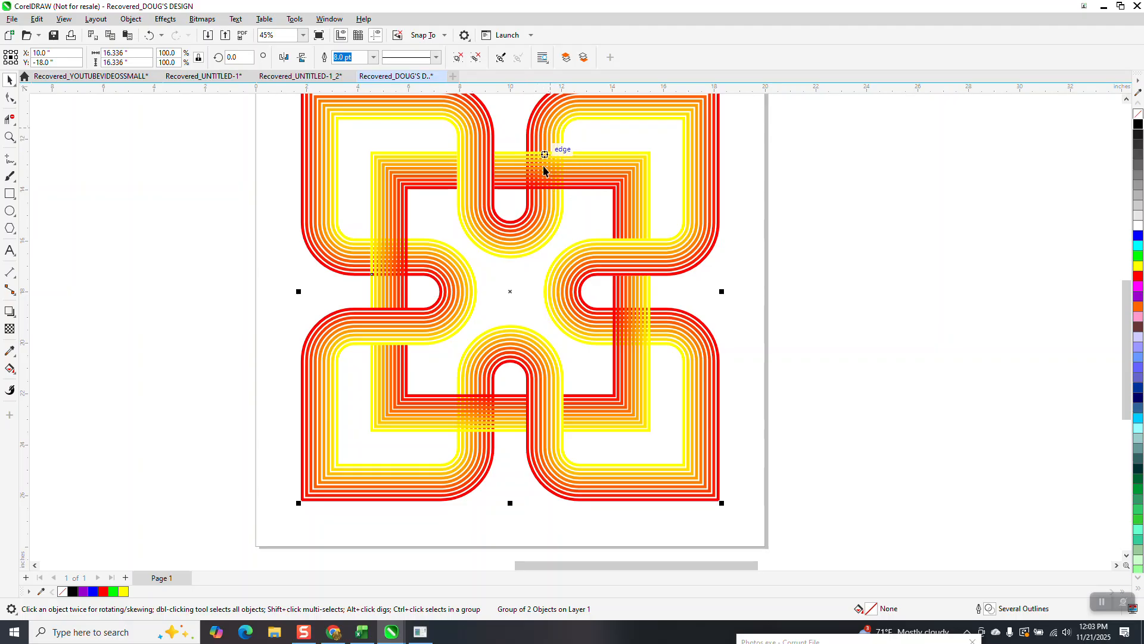
Step: Move the cut square group 18 inches left, off the four-lobed design
scroll(460, 194, down, 2)
scroll(450, 206, down, 1)
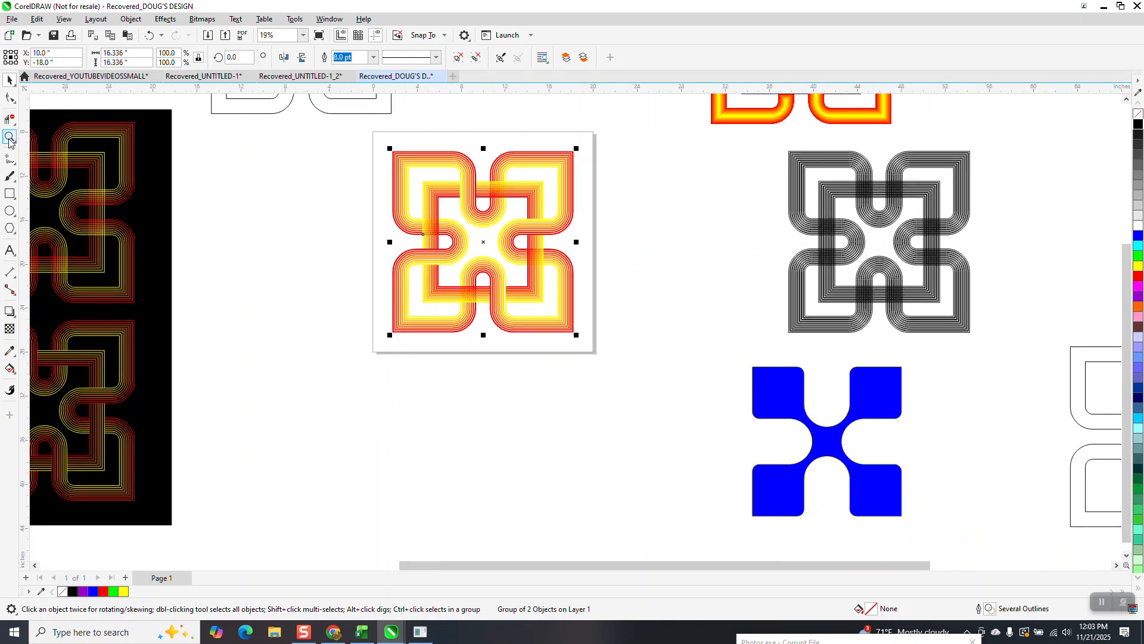
click(115, 154)
click(445, 197)
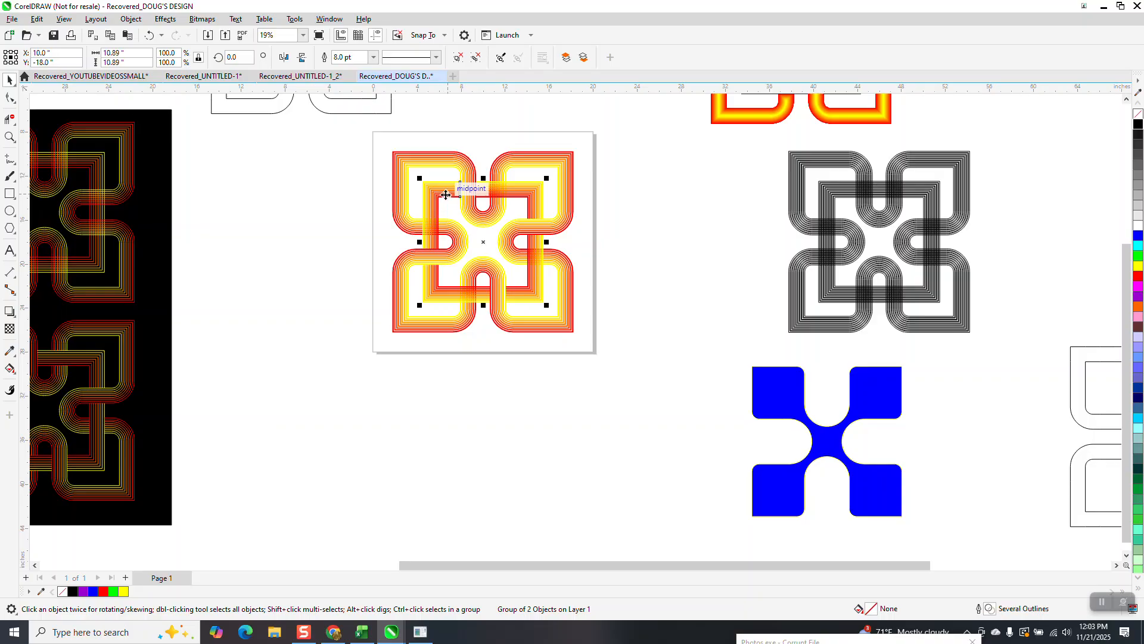
key(ctrl+z)
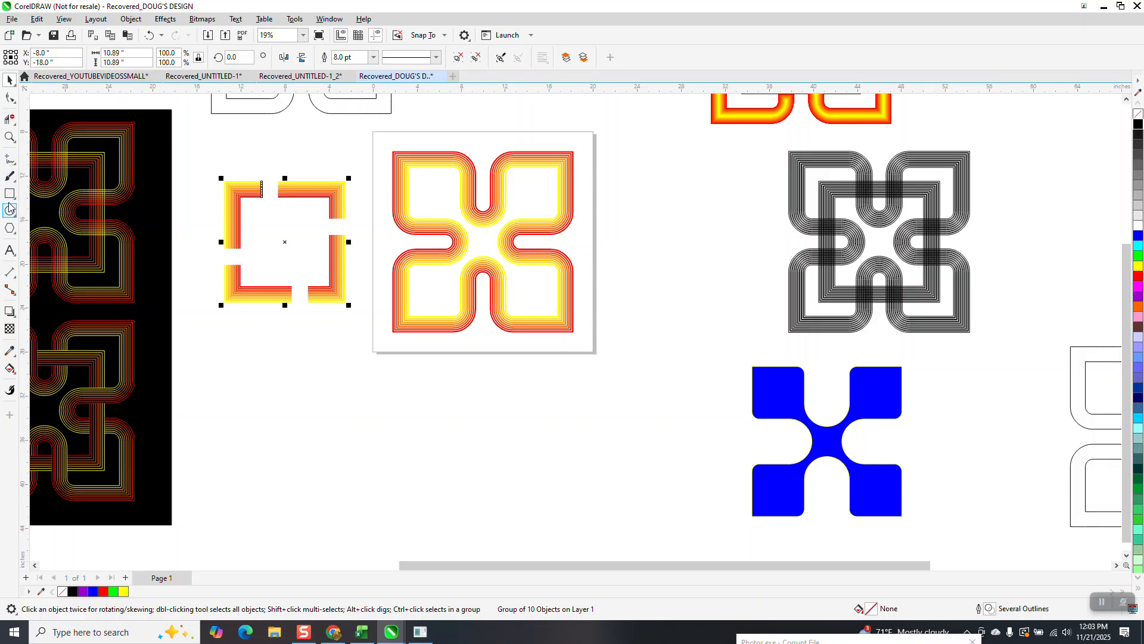
Step: Draw a rectangle about 1.471 by 1.472 inches over the duplicate's upper-left crossing and move it 36 inches left onto the four-lobed group
click(10, 137)
drag(866, 165, 958, 229)
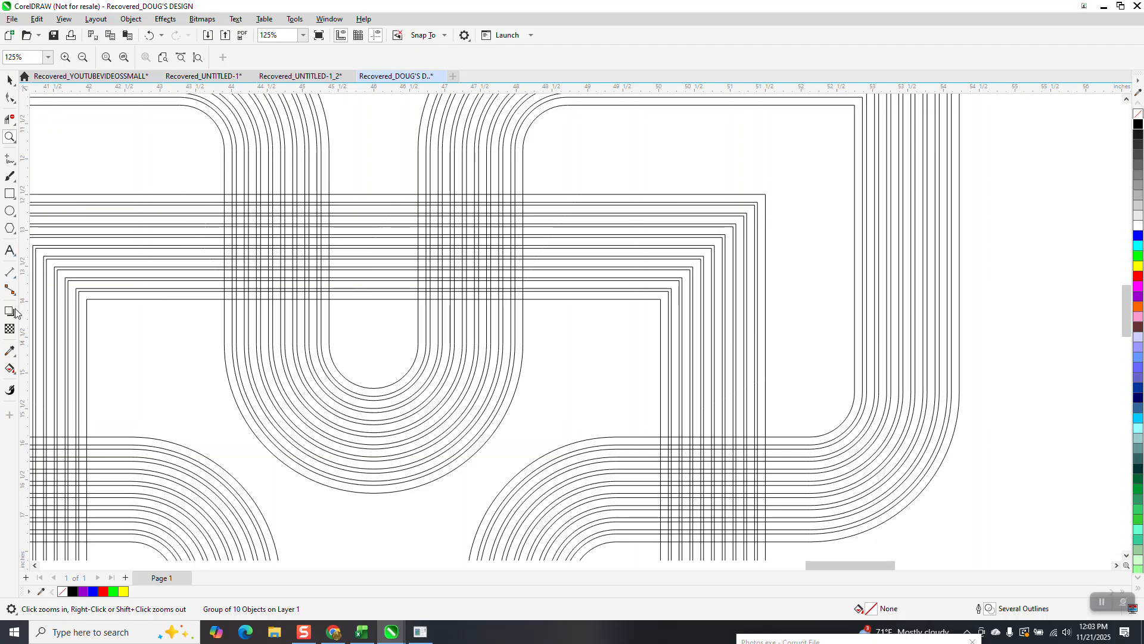
click(10, 193)
drag(225, 195, 329, 299)
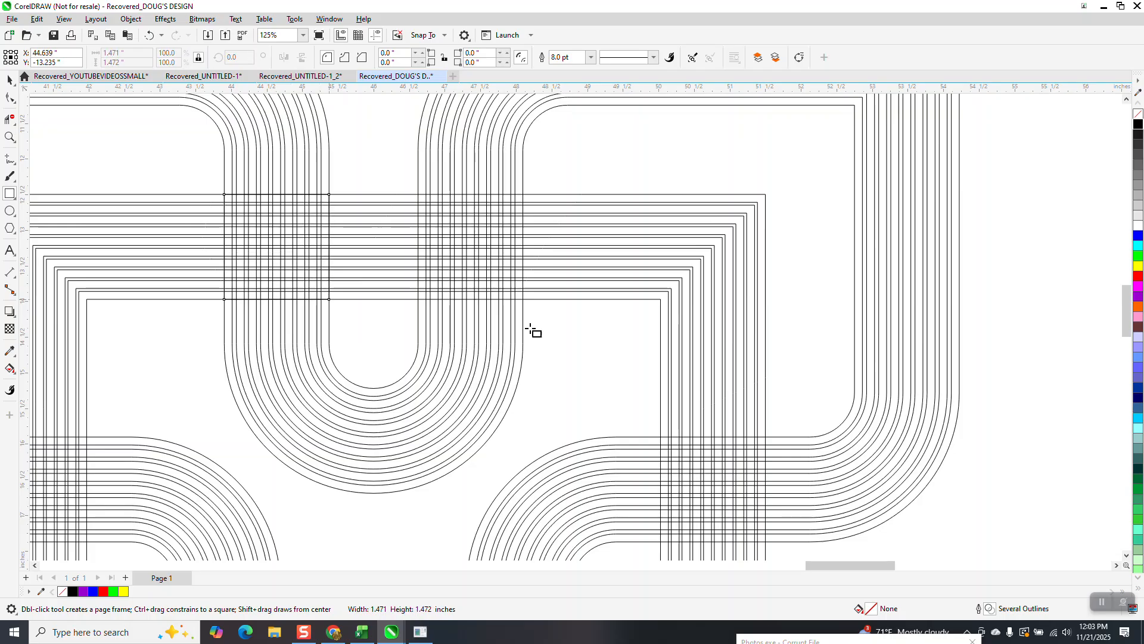
scroll(796, 306, down, 5)
scroll(928, 258, down, 2)
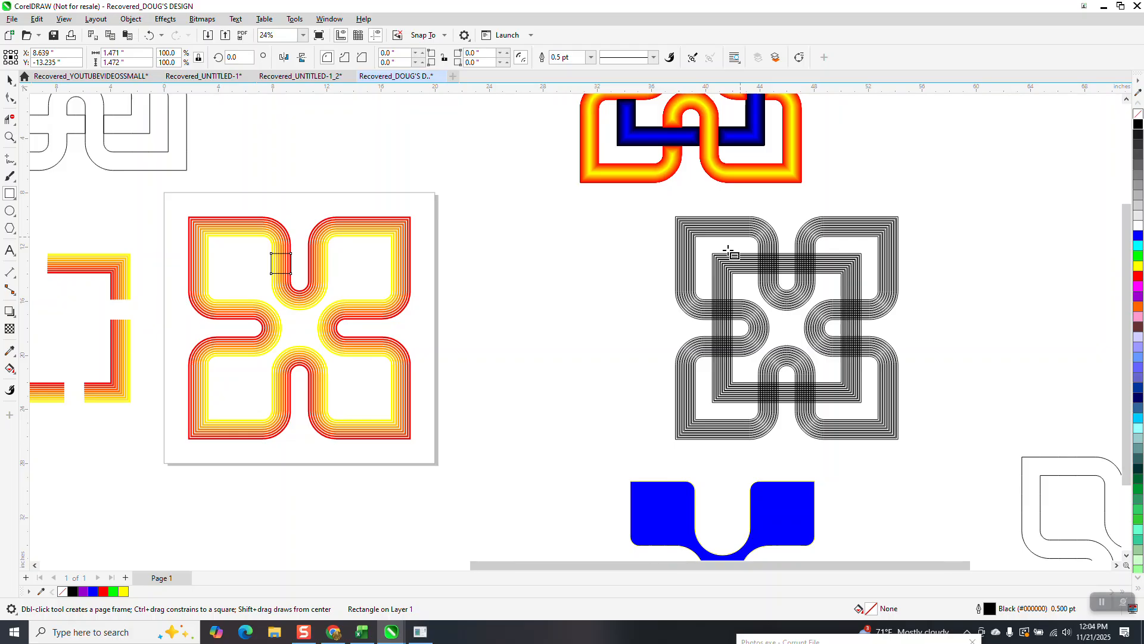
scroll(685, 259, down, 1)
scroll(610, 287, down, 1)
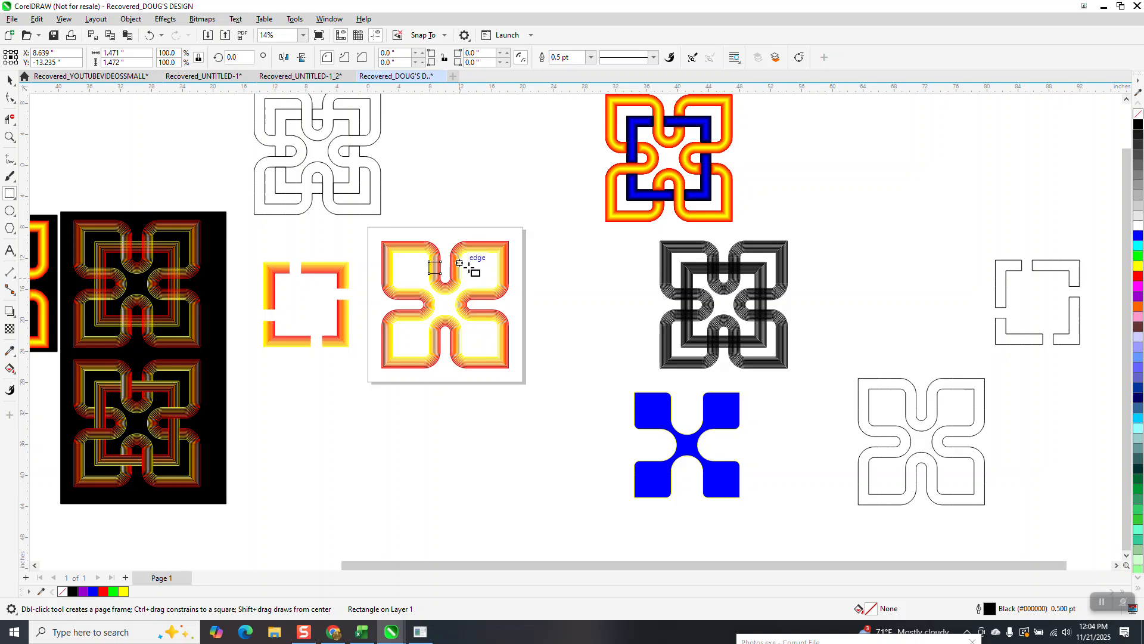
Step: Draw a rectangle about 1.471 by 1.472 inches over the duplicate's upper-right crossing and move it 36 inches left onto the four-lobed group
click(10, 137)
drag(728, 241, 745, 295)
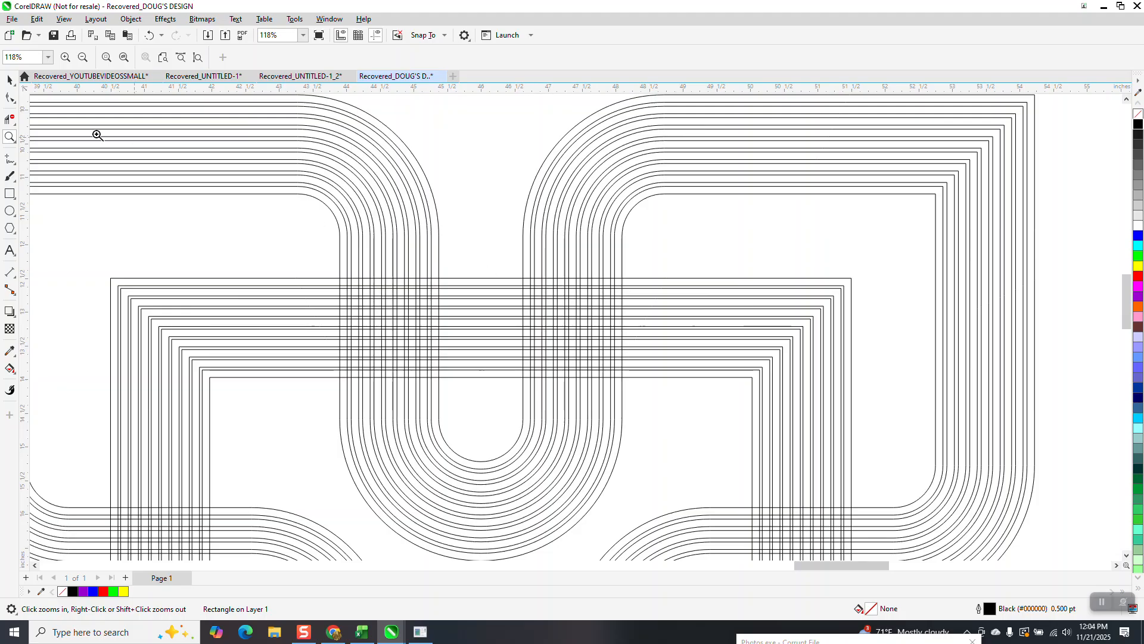
click(9, 194)
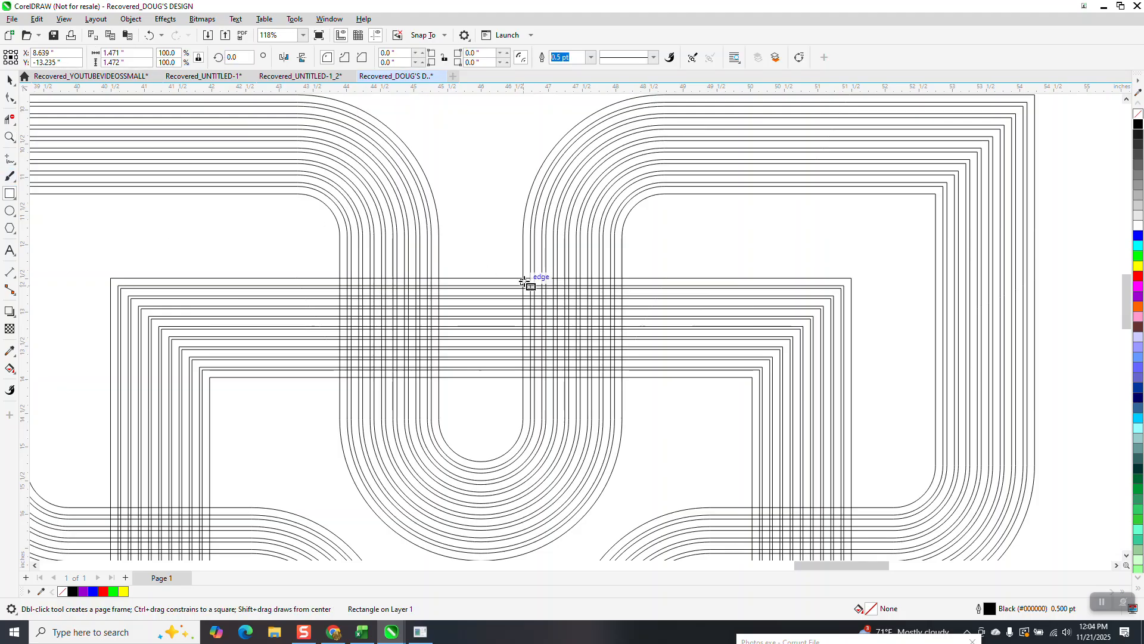
drag(524, 279, 621, 377)
scroll(715, 314, down, 4)
scroll(866, 172, down, 4)
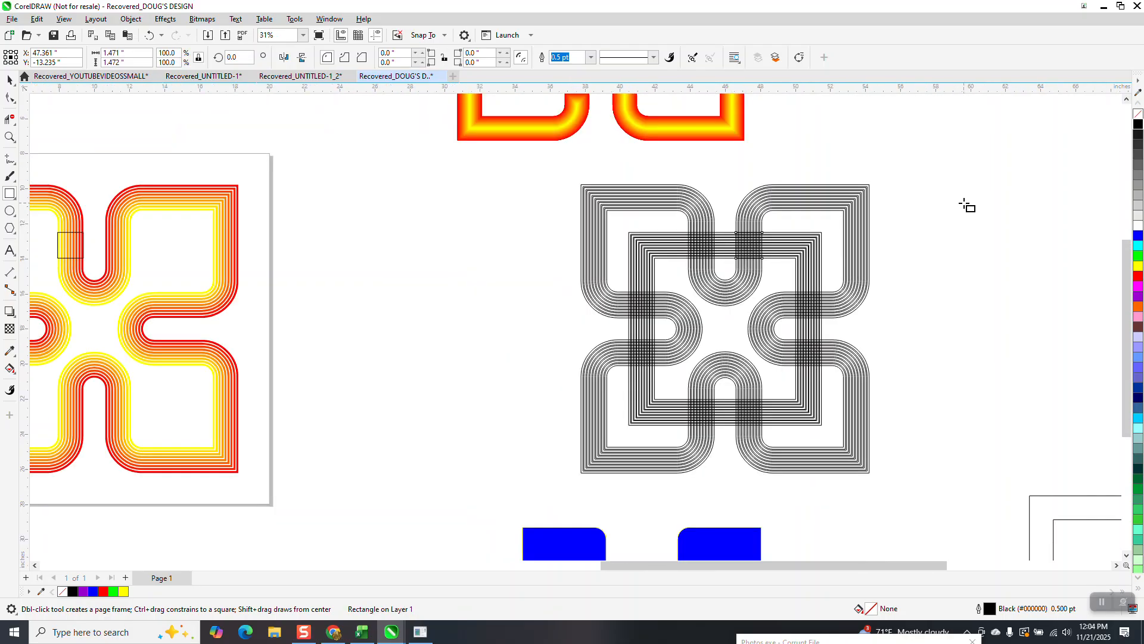
scroll(963, 205, down, 1)
key(Left)
key(Left)
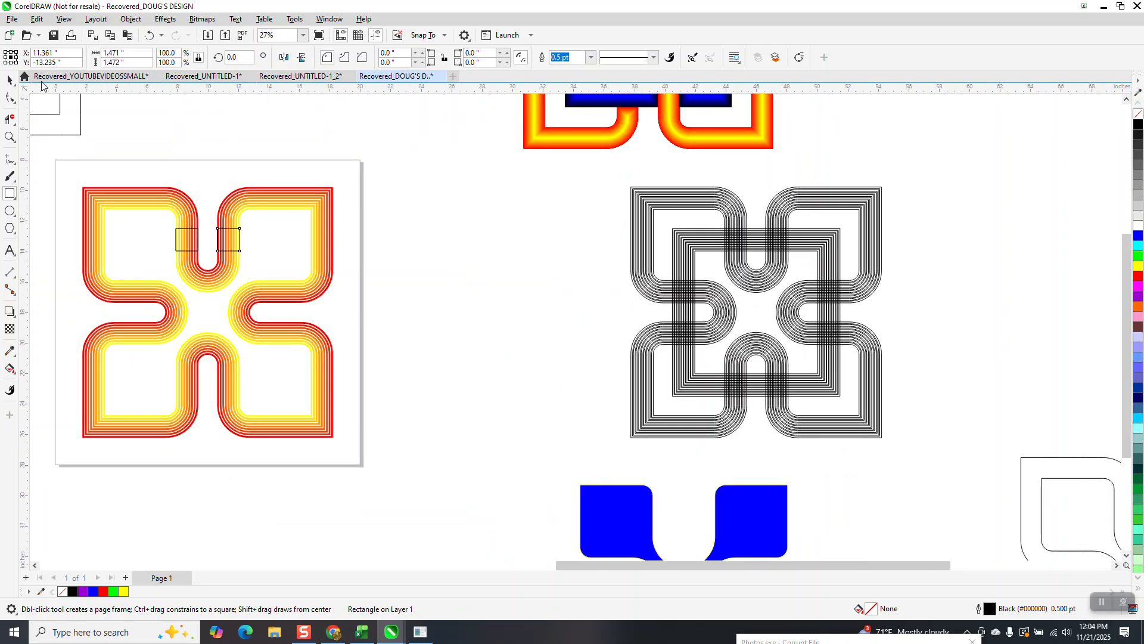
Step: Delete the misplaced rectangle from the upper-left arm of the four-lobed group
click(10, 80)
drag(156, 202, 213, 266)
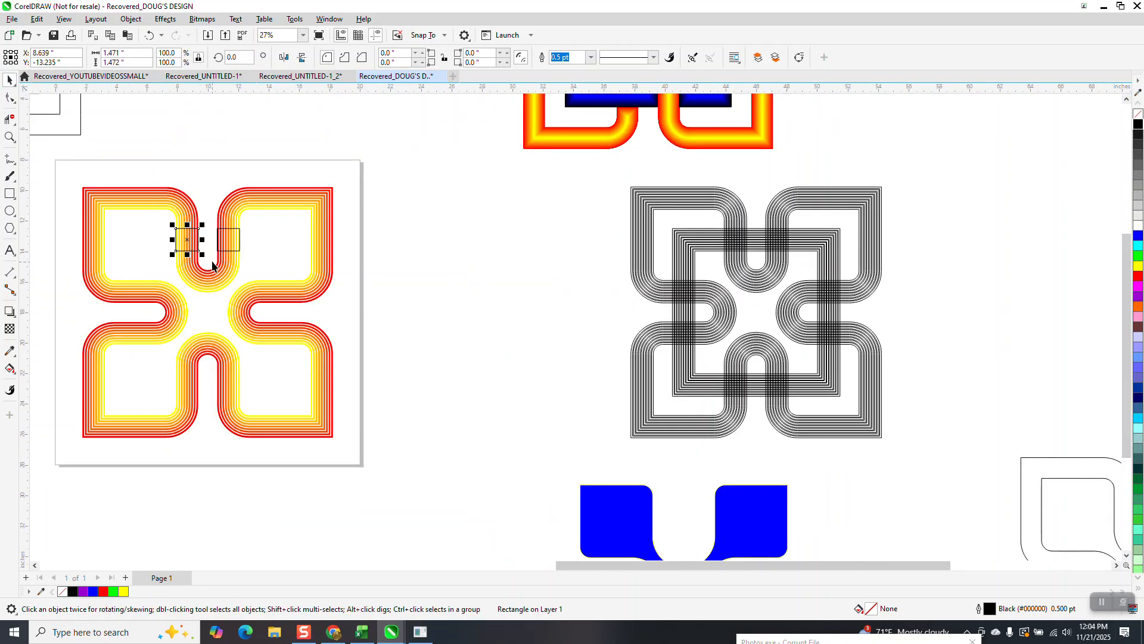
key(Delete)
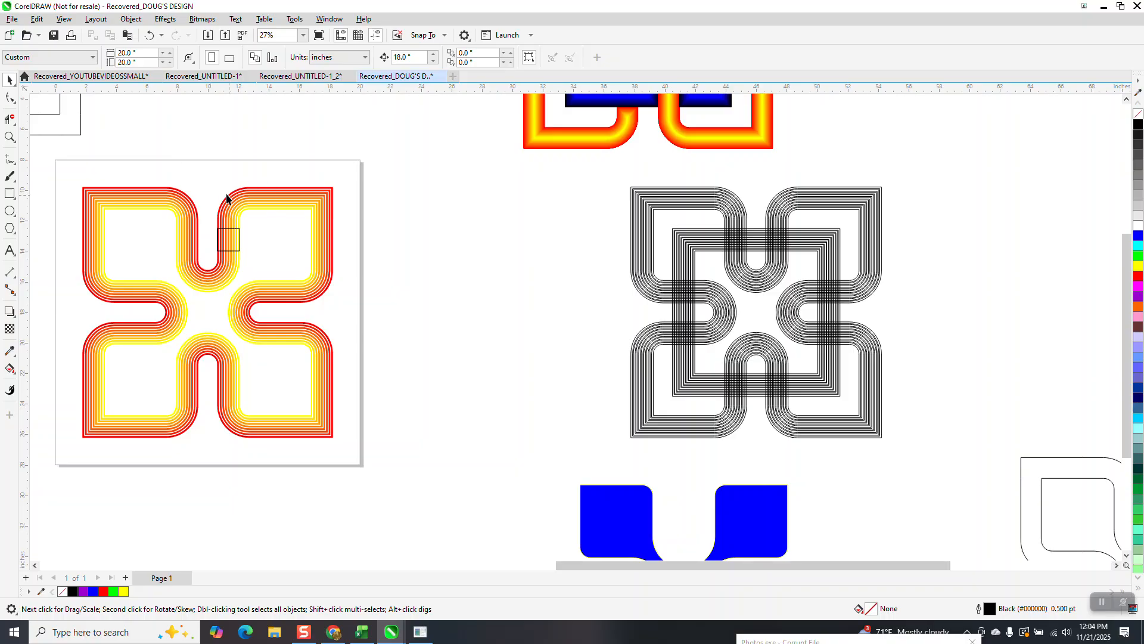
Step: Make three copies of the remaining rectangle rotated in 90° increments around the four-lobed group's center
click(228, 231)
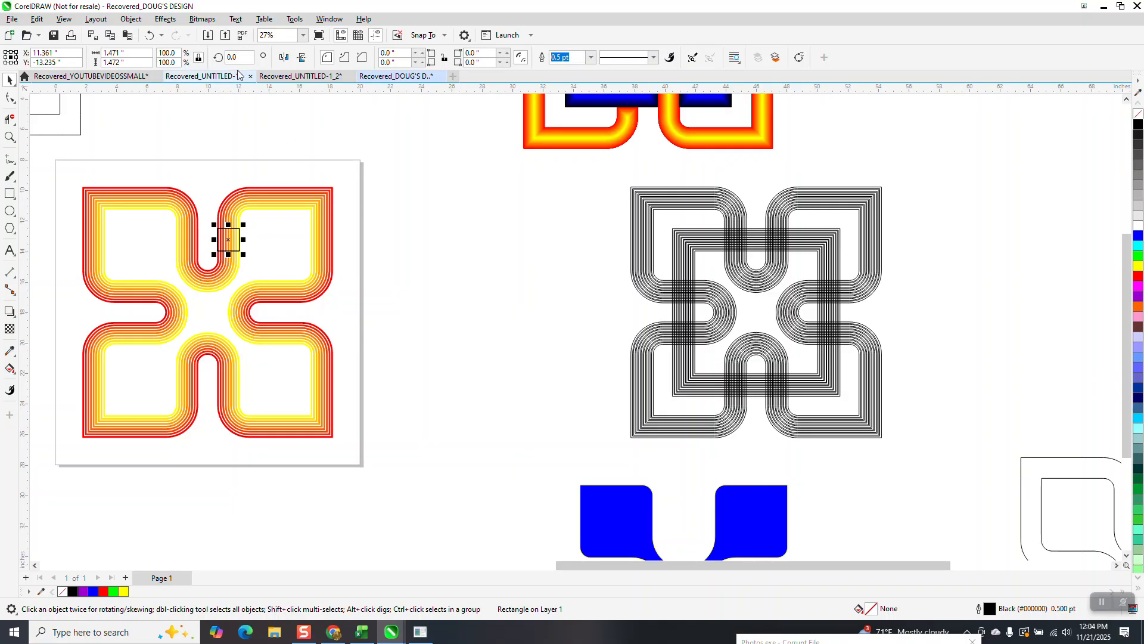
text(90)
key(Return)
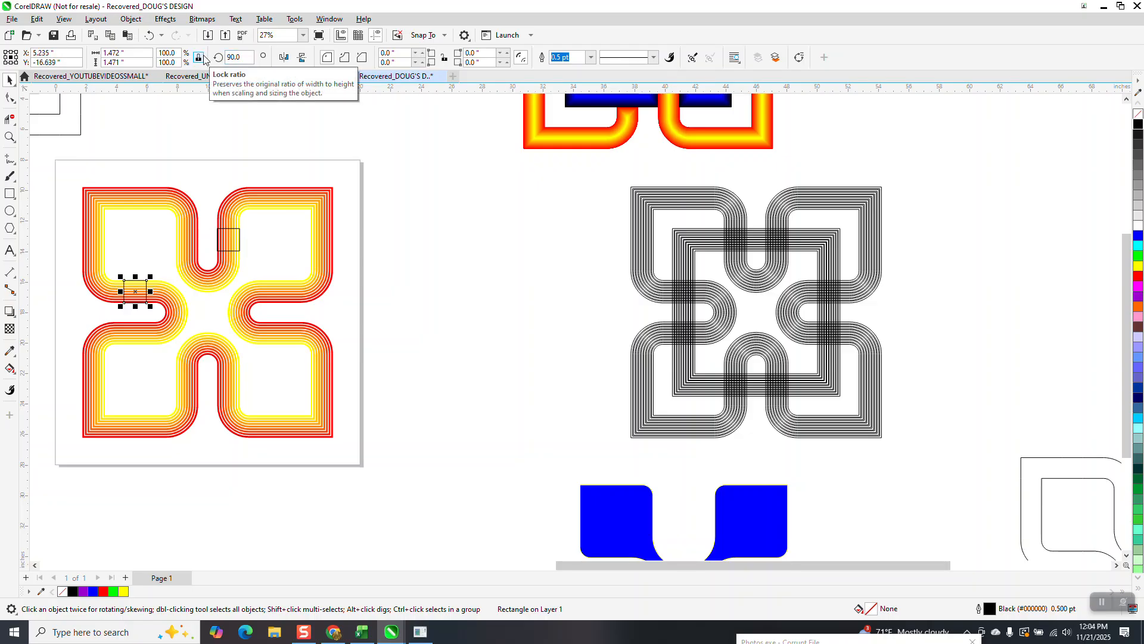
key(ctrl+r)
key(ctrl+r)
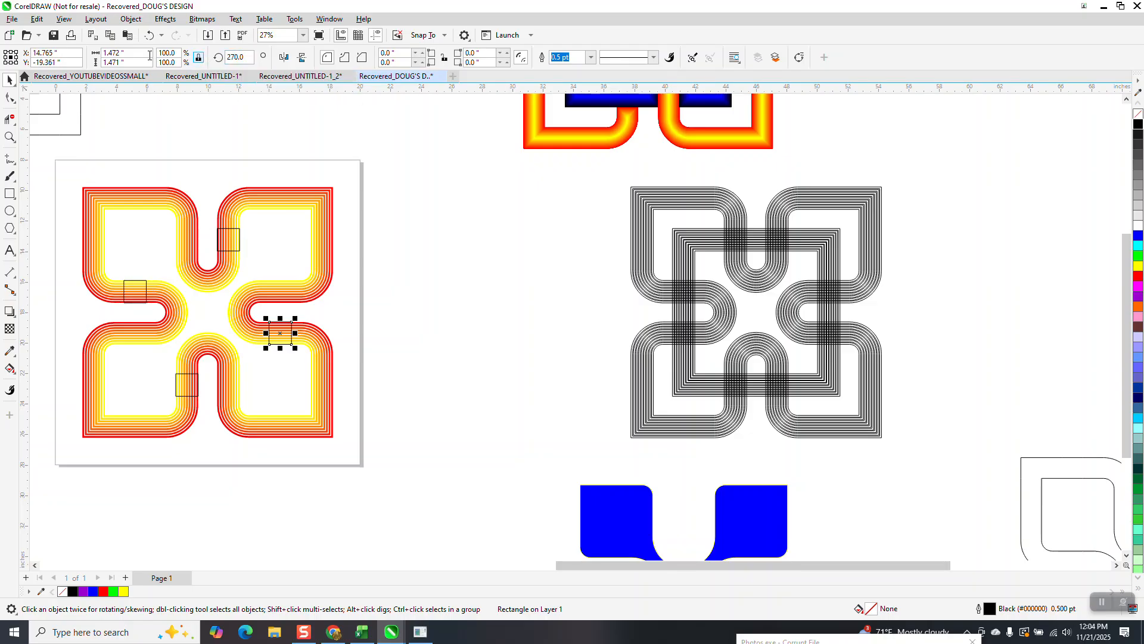
Step: Delete the four-lobed group's stripe segments inside all four rectangles with the Virtual Segment Delete tool
click(10, 120)
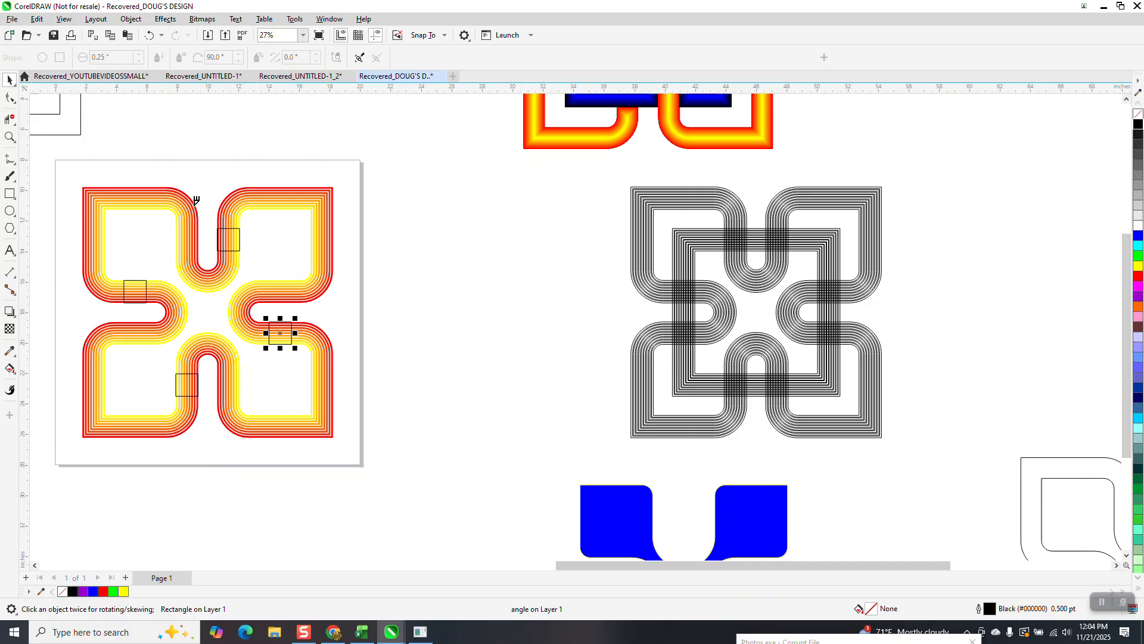
drag(218, 235, 253, 238)
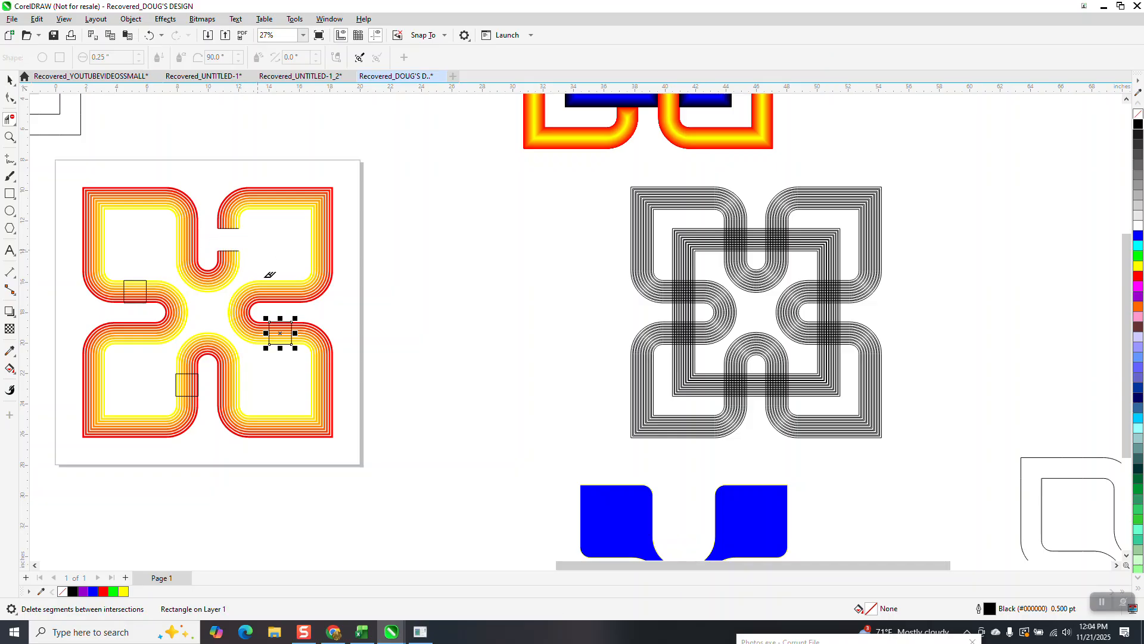
drag(286, 352, 286, 358)
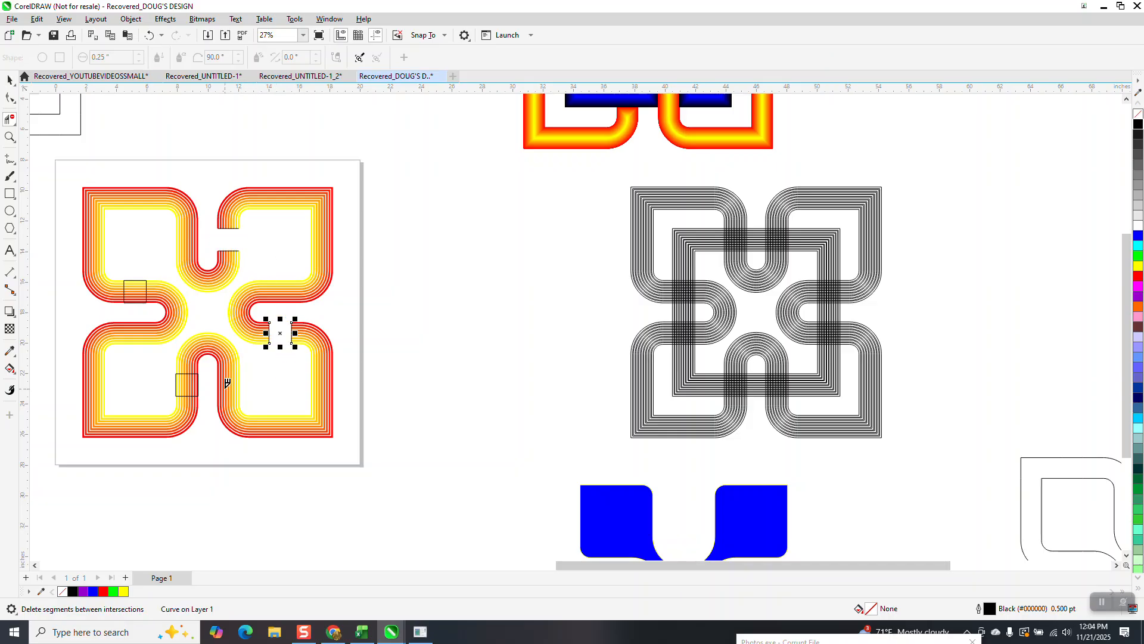
drag(217, 381, 173, 381)
drag(134, 305, 134, 305)
Step: Move the cut four-lobed group 18 inches right and delete the leftover rectangle edges on the page
key(space)
click(322, 240)
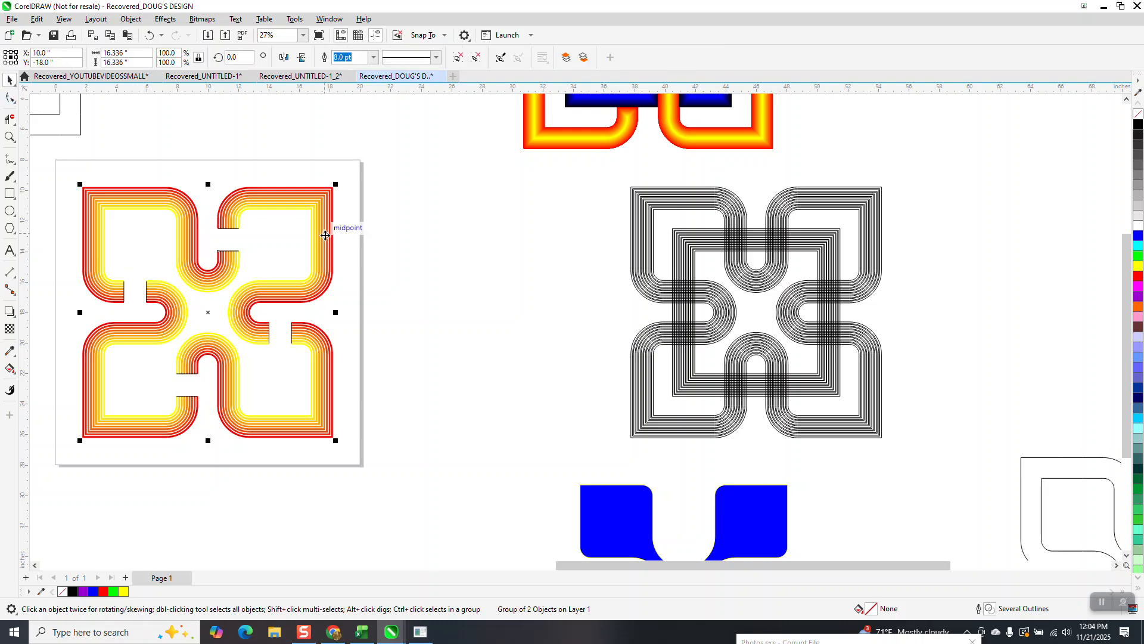
key(Right)
drag(284, 458, 310, 441)
key(Delete)
Step: Move the four-lobed group 18 inches left and the cut square group 18 inches right to interlace them on the page
click(369, 288)
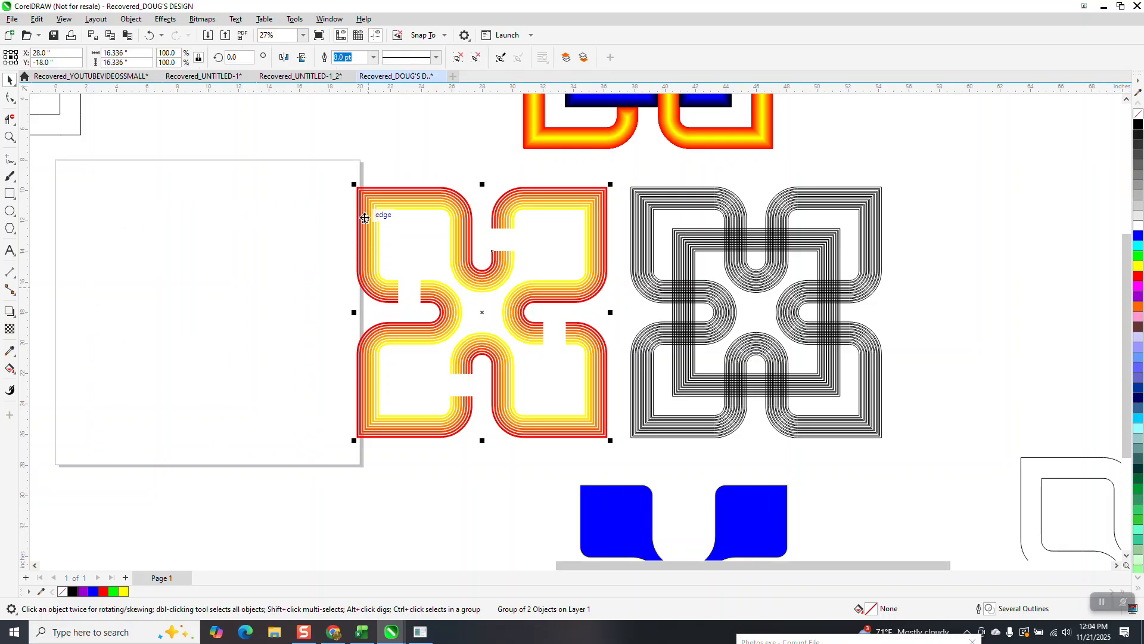
key(Left)
scroll(387, 226, down, 2)
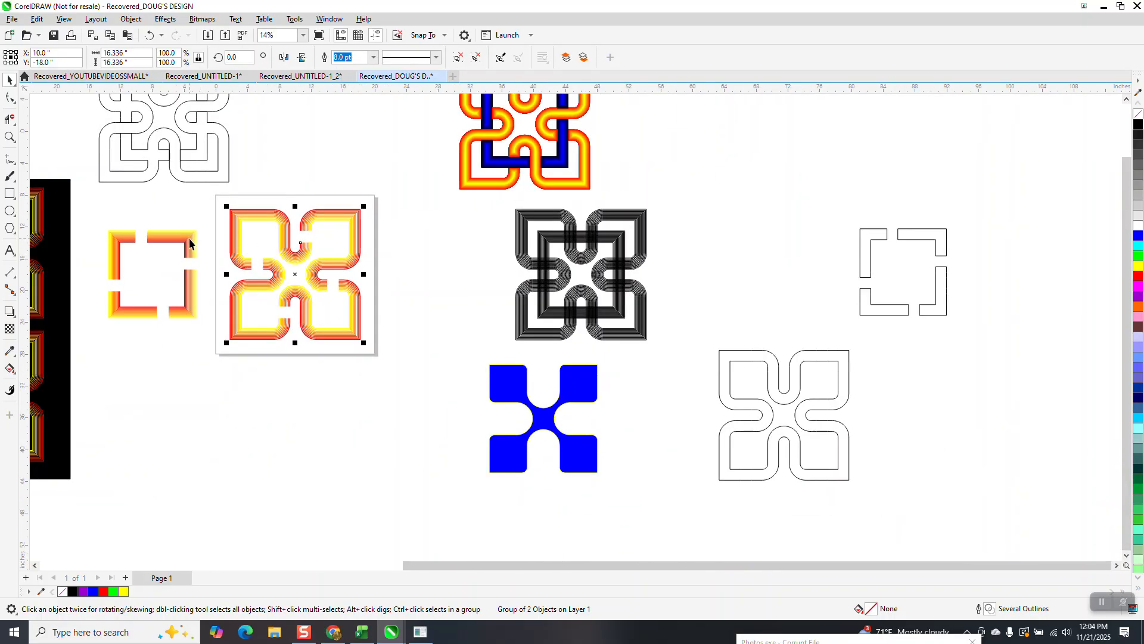
click(189, 241)
key(Right)
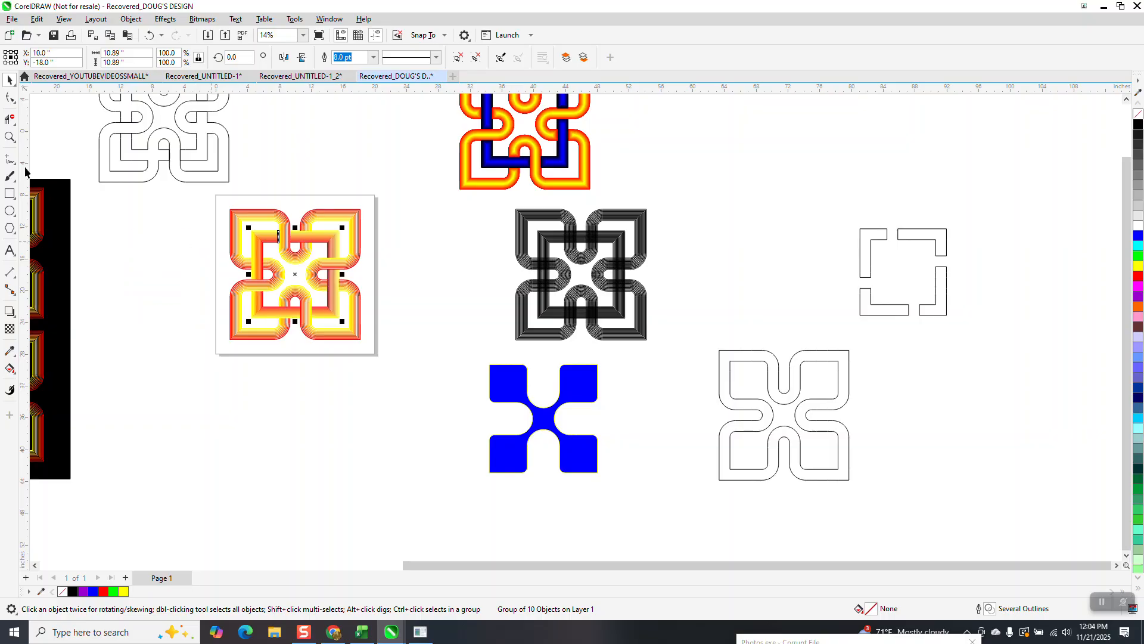
click(10, 136)
drag(216, 205, 430, 359)
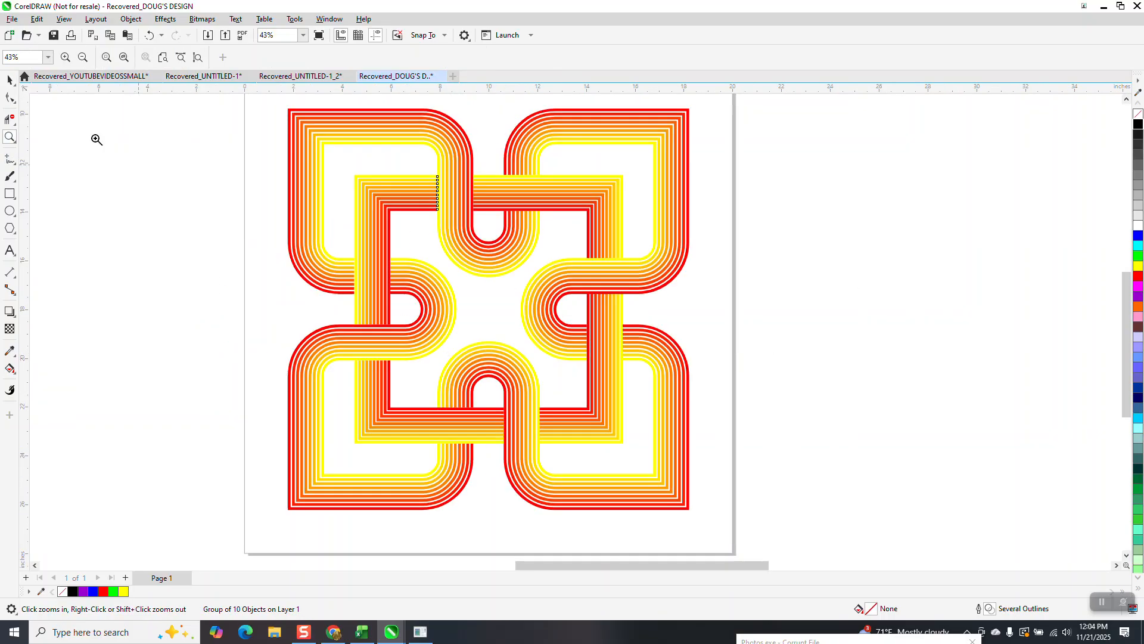
Step: Select both interlaced stripe groups on the page and create a rectangle exactly around their combined bounds, about 16.34 inches square
click(10, 79)
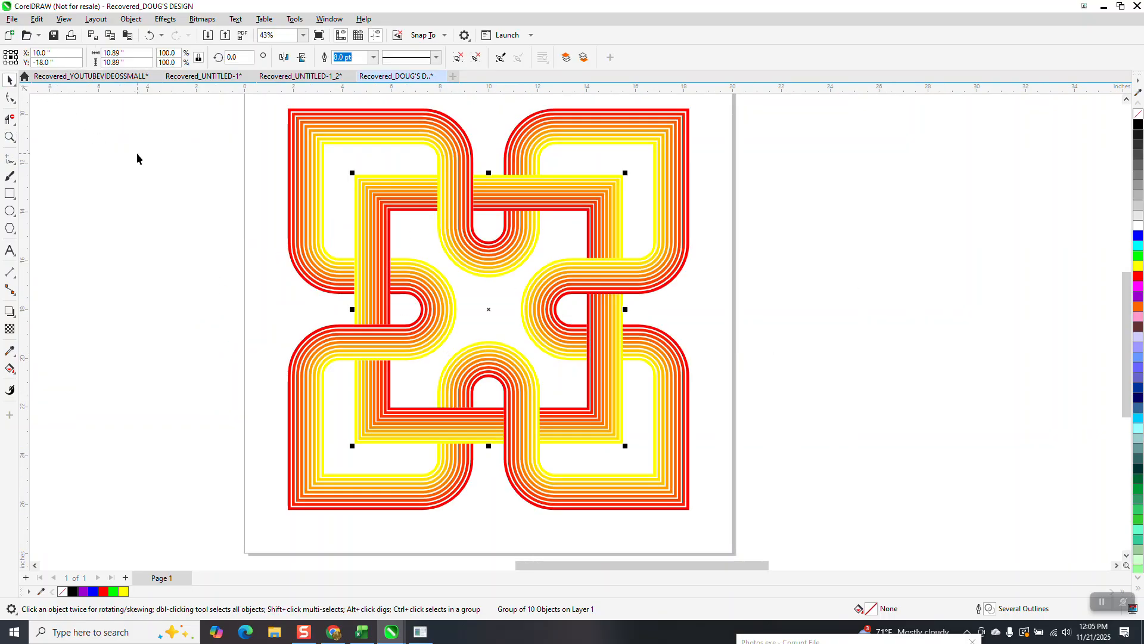
scroll(328, 263, down, 1)
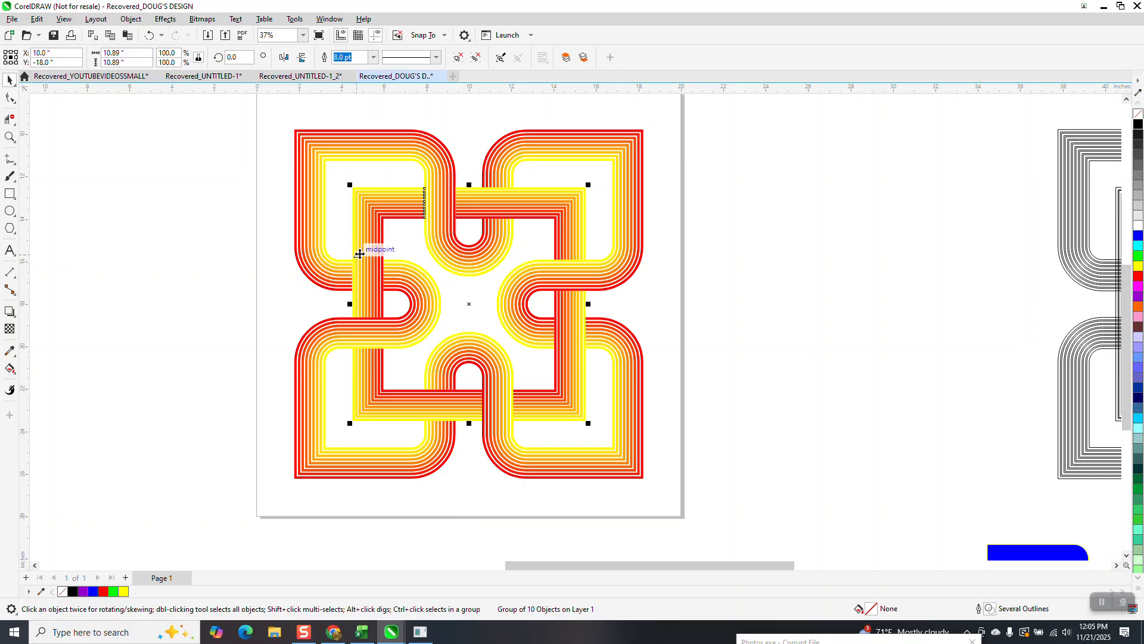
scroll(359, 254, down, 1)
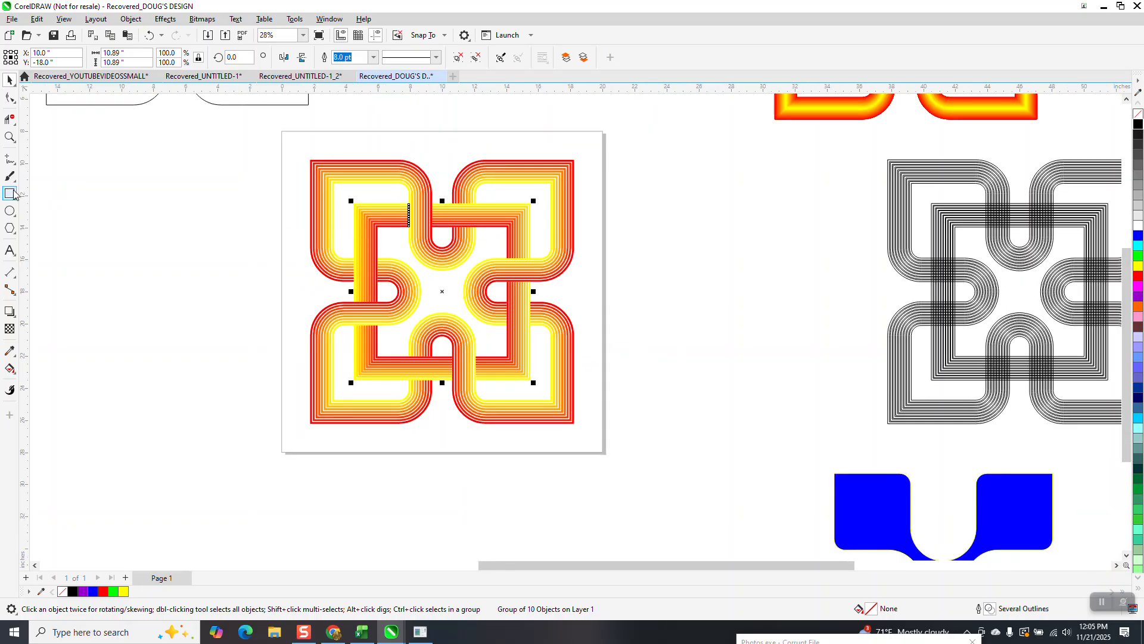
drag(308, 140, 673, 464)
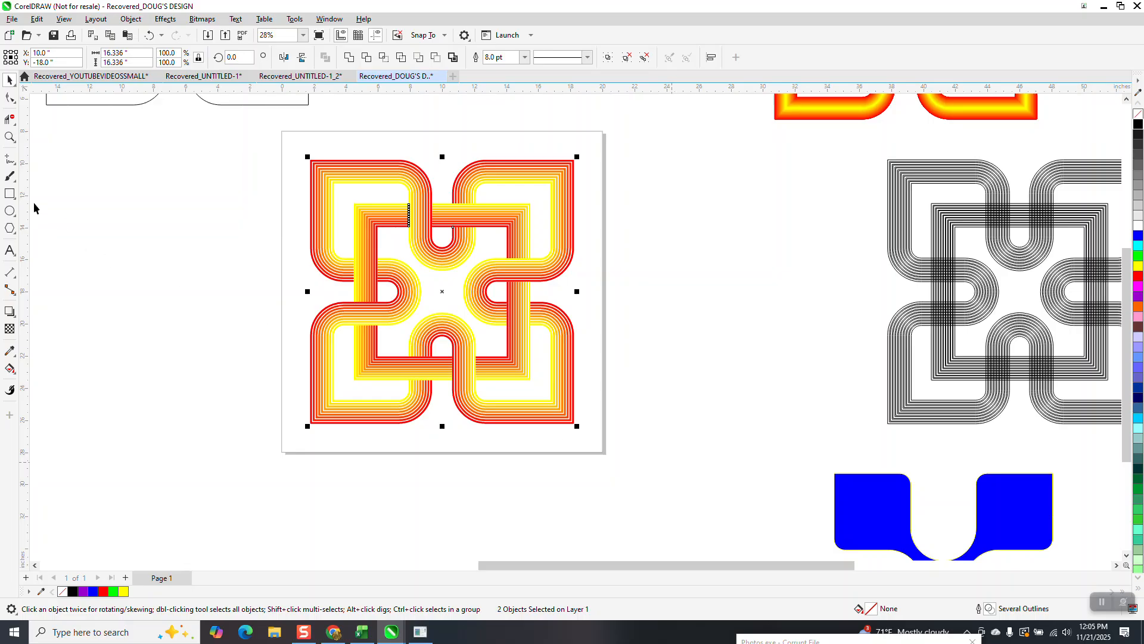
click(11, 194)
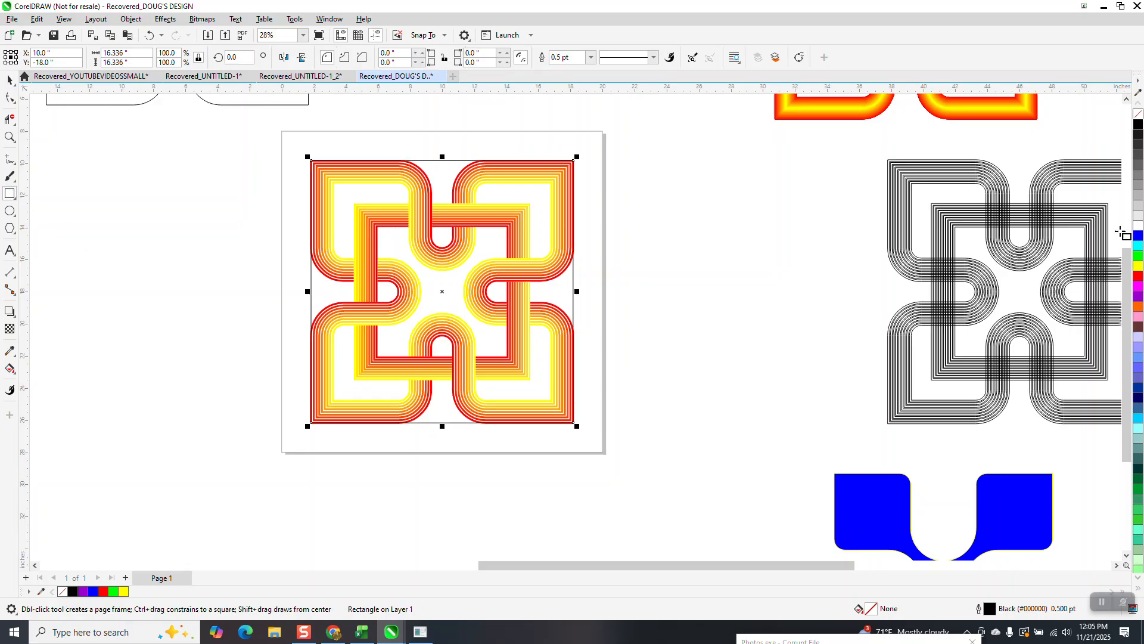
Step: Fill the bounding rectangle with black, send it to the back of the page behind the stripes, and deselect it
click(1138, 125)
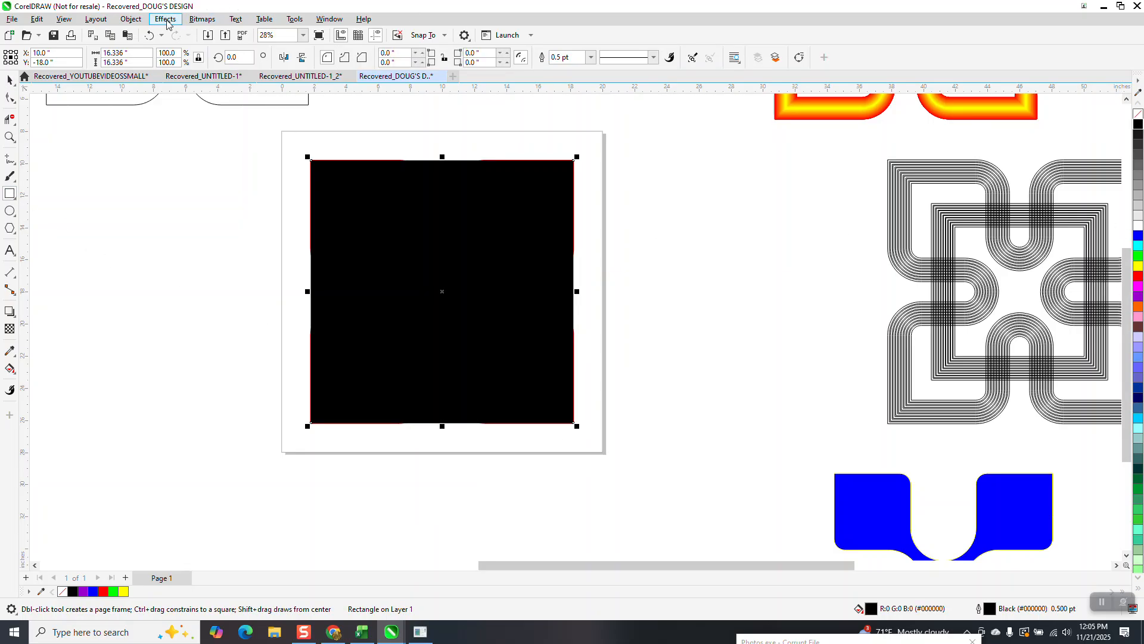
click(131, 20)
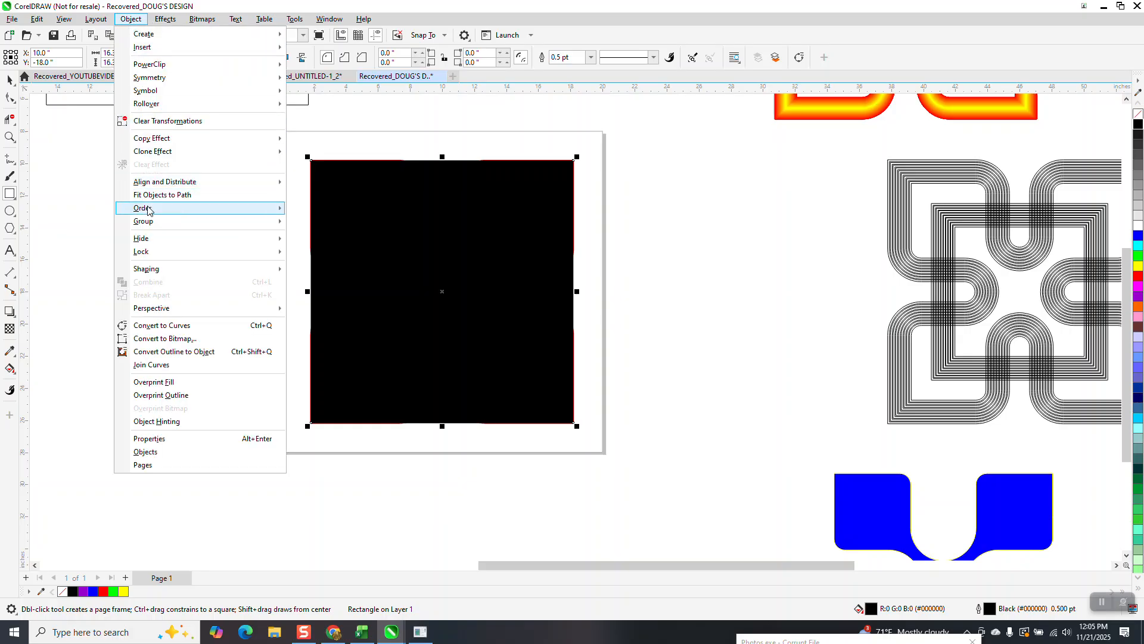
mouse_move(280, 208)
click(328, 223)
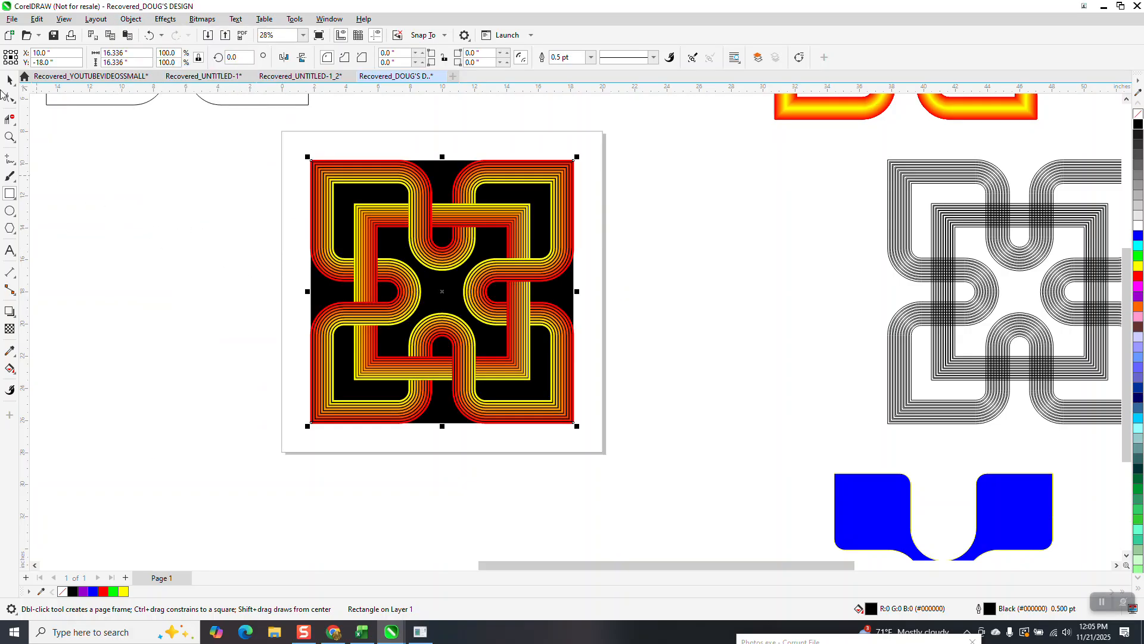
click(8, 80)
click(287, 286)
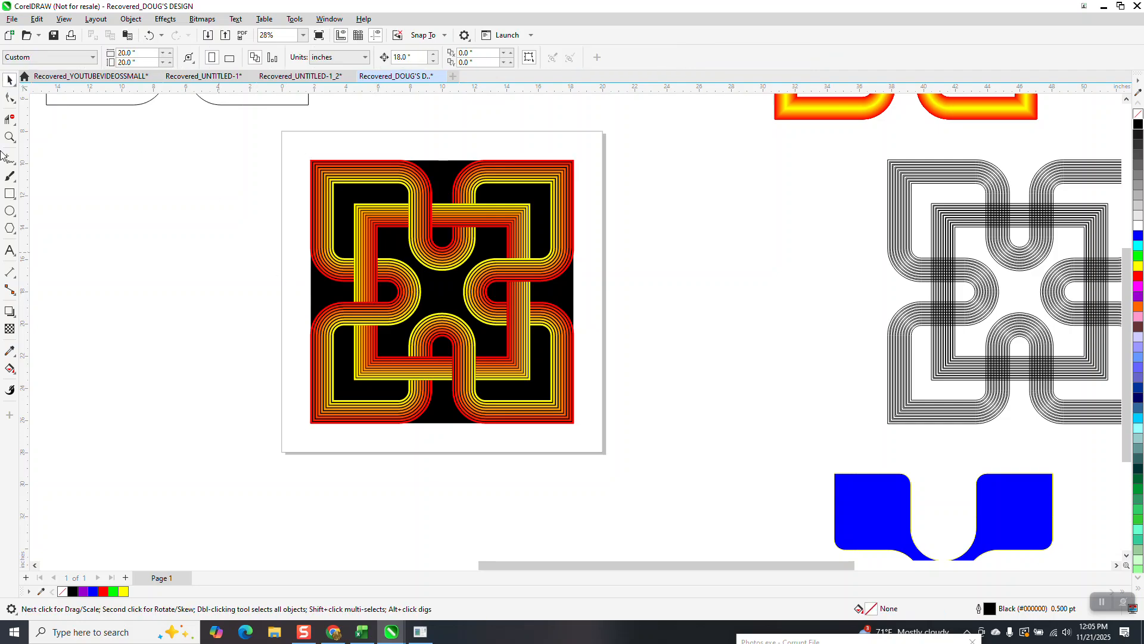
Step: Examine the interlaced stripe crossings against the black background up close and as a whole
drag(280, 140, 684, 486)
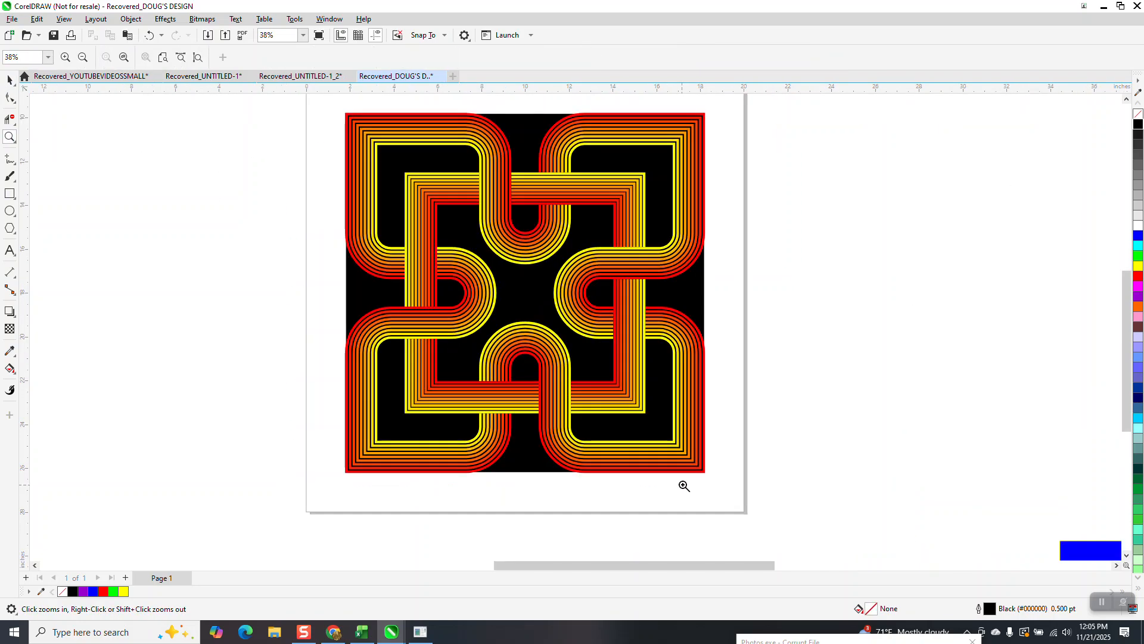
drag(394, 227, 471, 328)
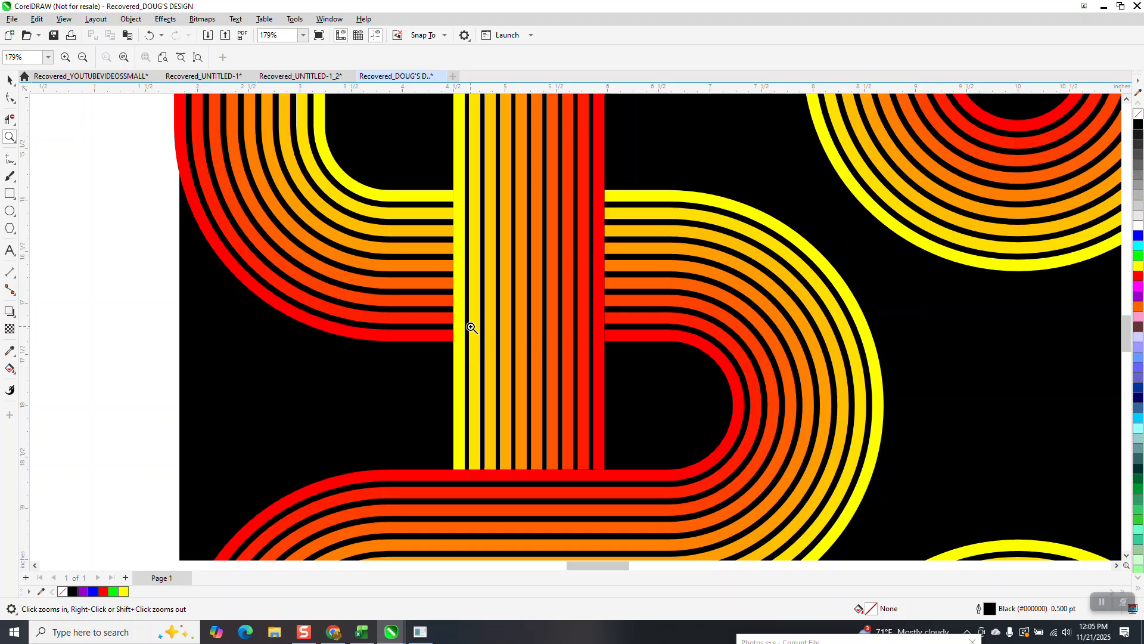
scroll(409, 289, down, 3)
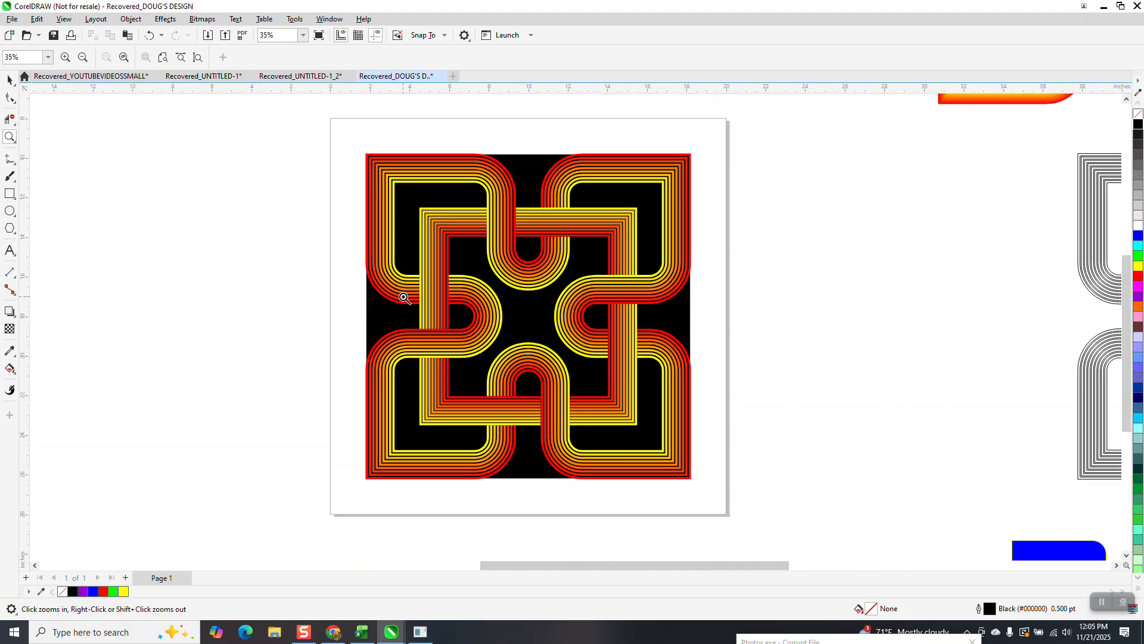
scroll(404, 297, down, 1)
scroll(528, 292, down, 1)
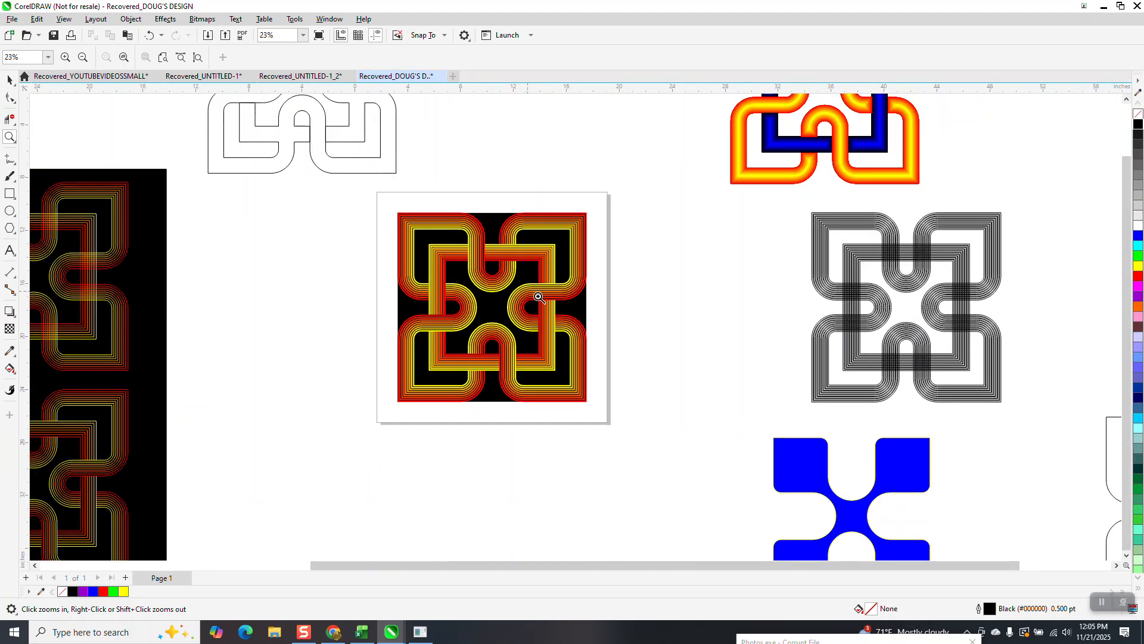
Step: Move the orange-and-blue gradient interlaced design down between the black-backed stripe design and the black outlined duplicate, centered at about X 27.1, Y -18.1 inches
scroll(676, 325, down, 1)
scroll(669, 147, down, 1)
drag(668, 141, 779, 270)
scroll(597, 272, down, 1)
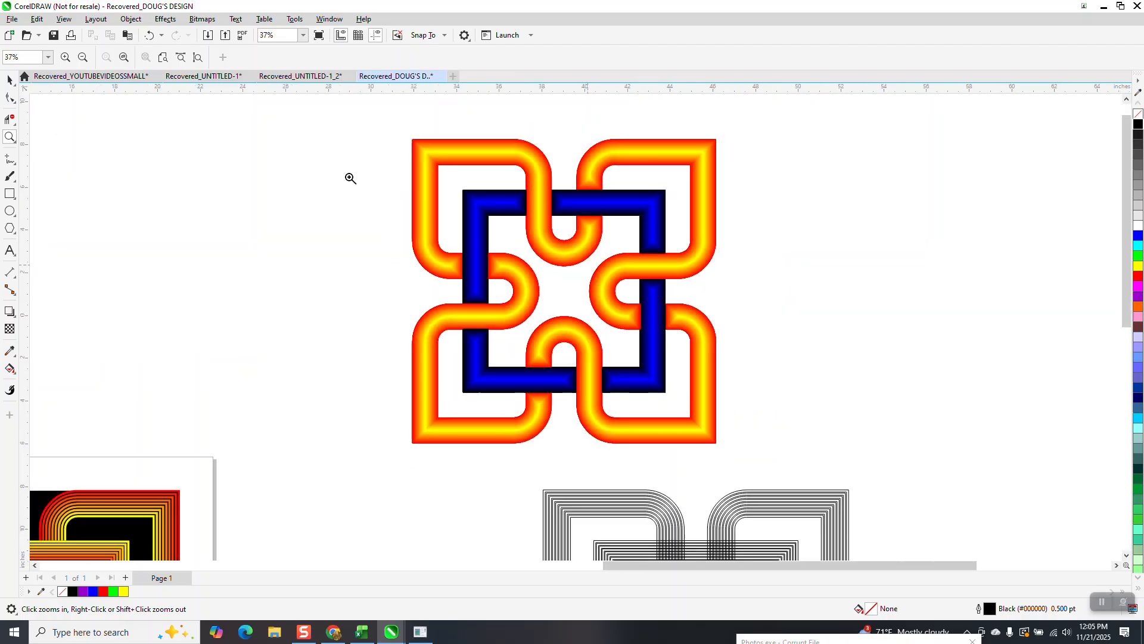
click(9, 79)
scroll(557, 224, down, 2)
drag(388, 134, 693, 380)
drag(550, 259, 422, 465)
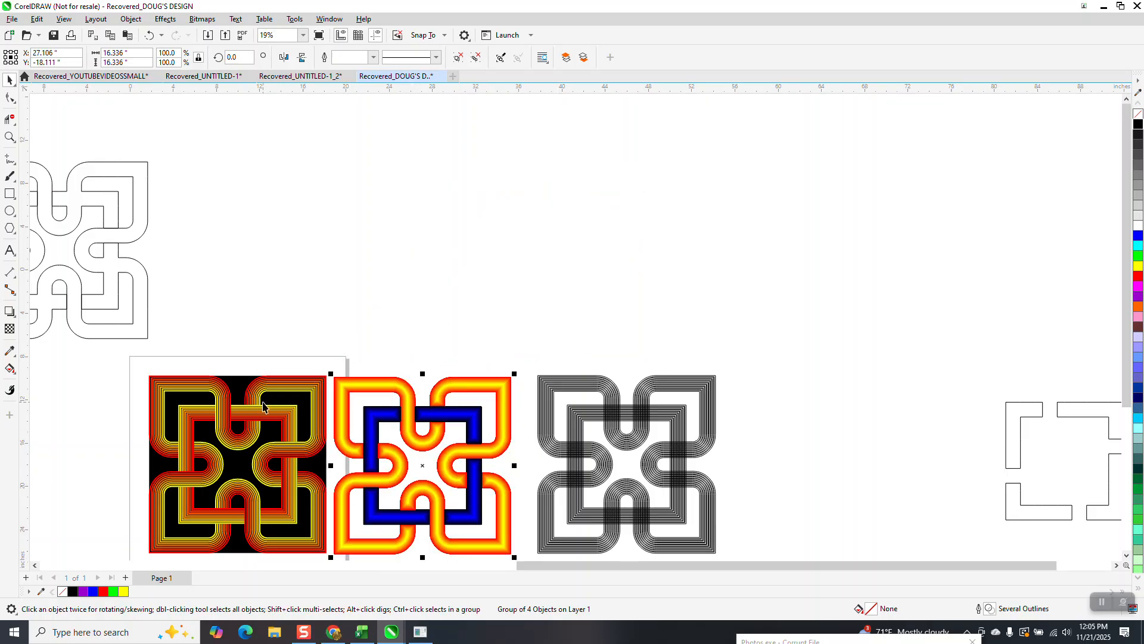
scroll(262, 406, down, 1)
scroll(287, 374, down, 1)
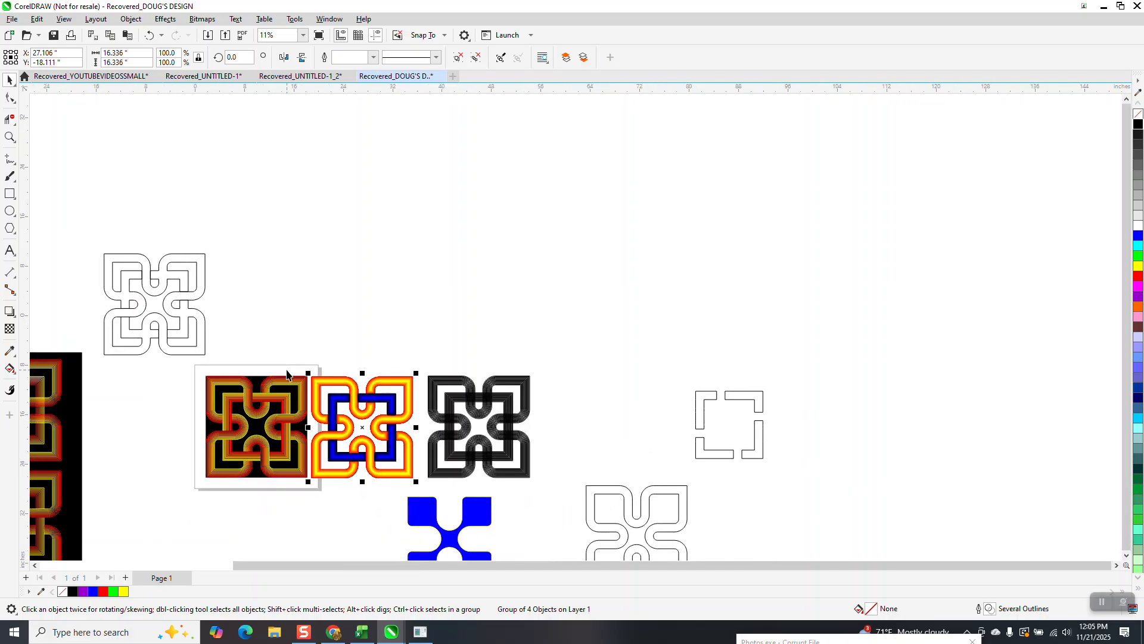